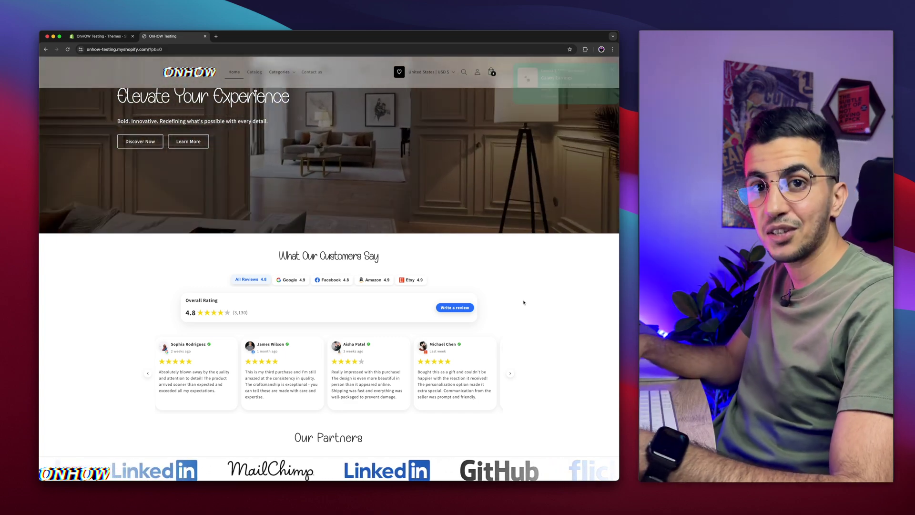
# Dismiss the 'Don't Forget' cart reminder popup to reveal the home page's customer reviews.
pyautogui.scroll(-4, 523, 302)
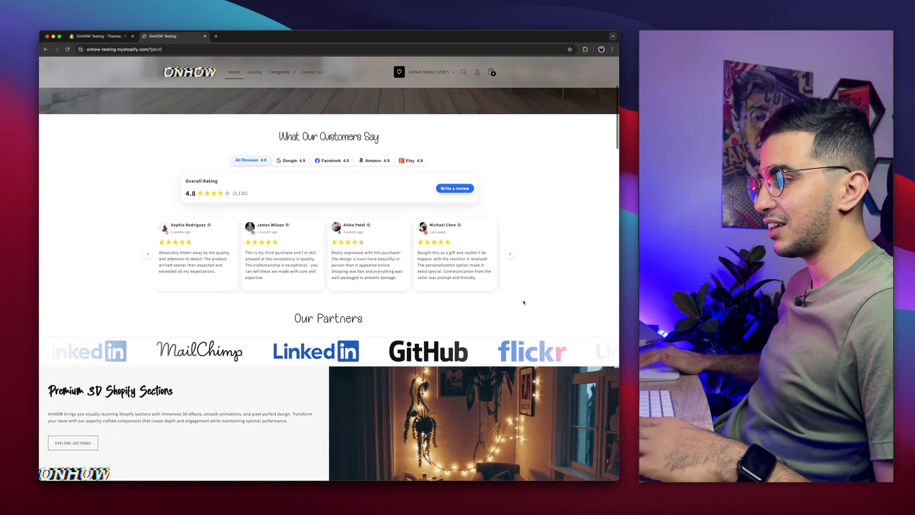
pyautogui.scroll(5, 523, 302)
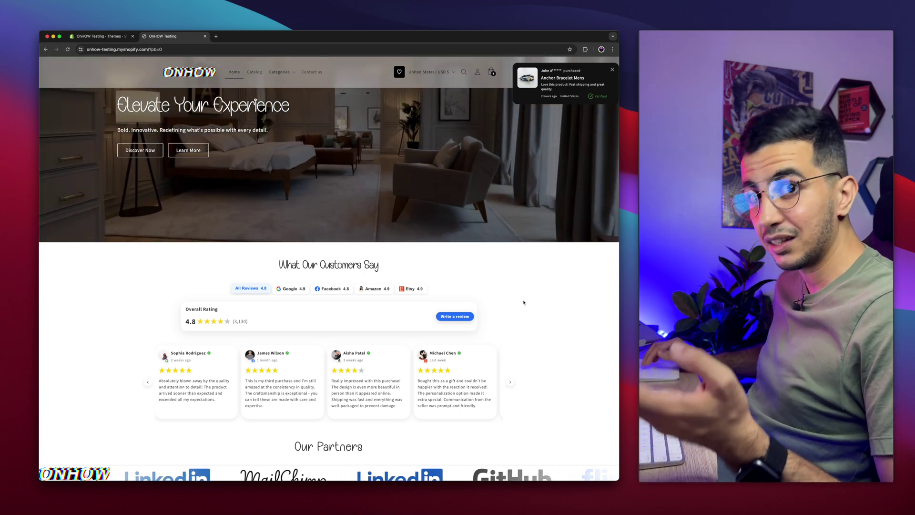
pyautogui.scroll(5, 589, 122)
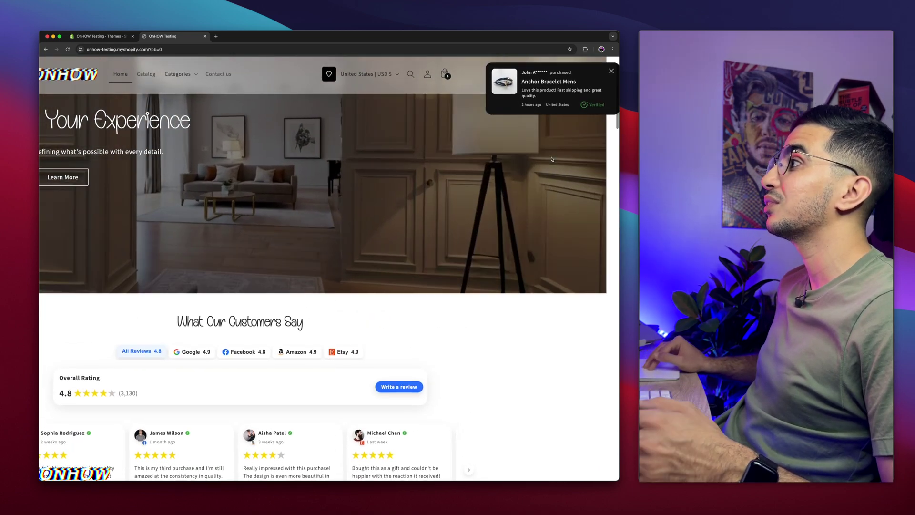
pyautogui.hscroll(-1, 552, 158)
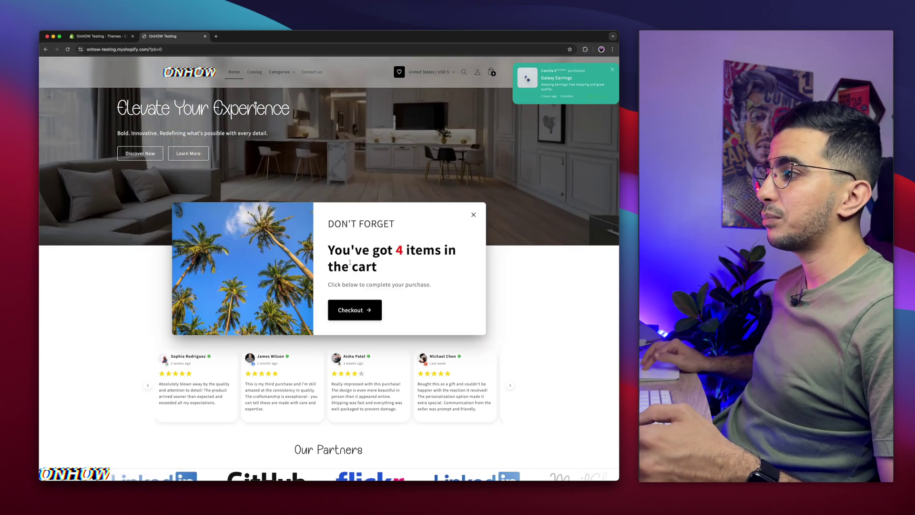
pyautogui.moveTo(328, 247); pyautogui.dragTo(411, 277)
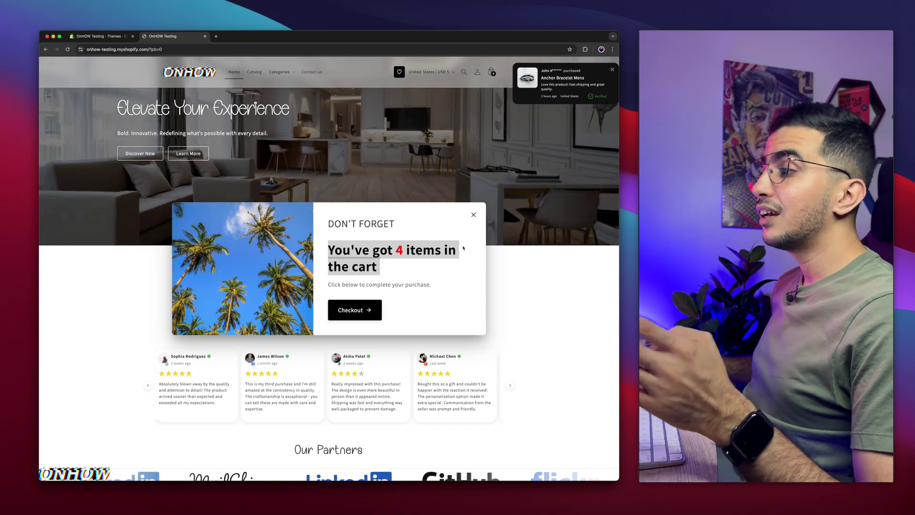
pyautogui.click(472, 215)
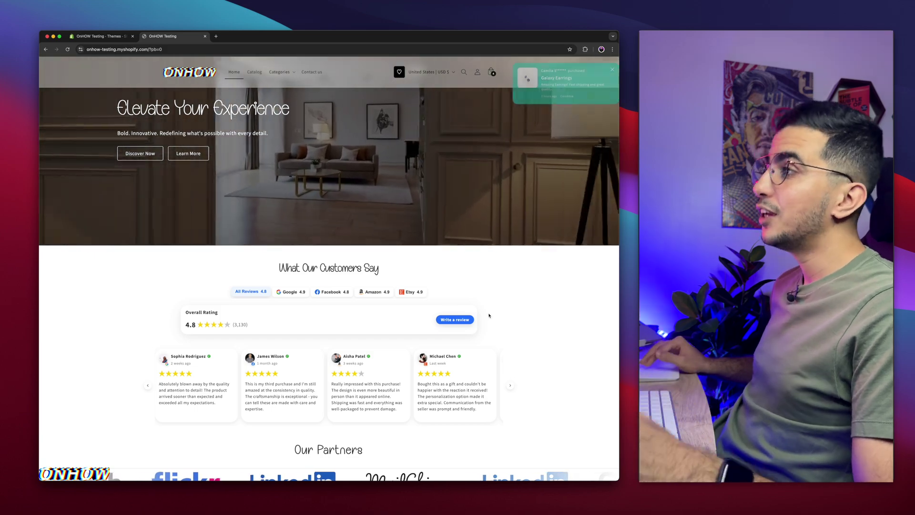
# Scroll the storefront, then close its tab to return to the admin Themes page.
pyautogui.scroll(-15, 488, 315)
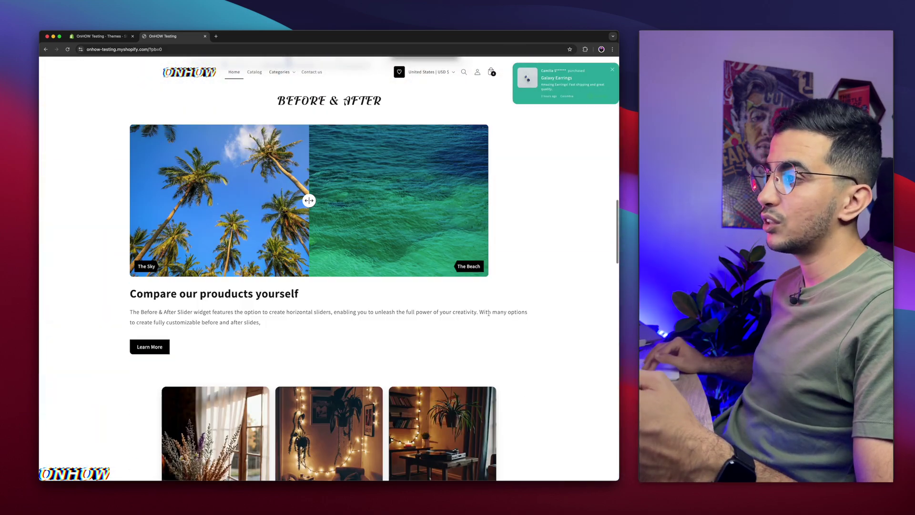
pyautogui.scroll(-20, 488, 313)
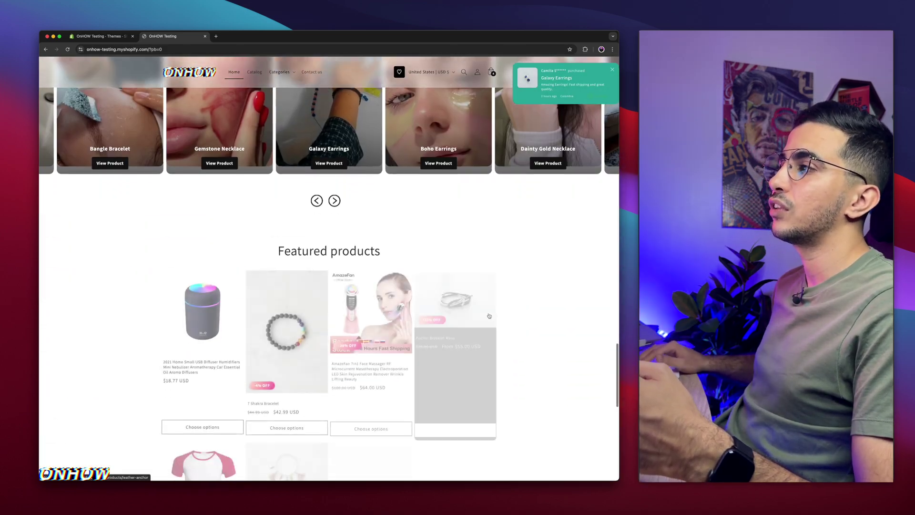
pyautogui.scroll(5, 489, 315)
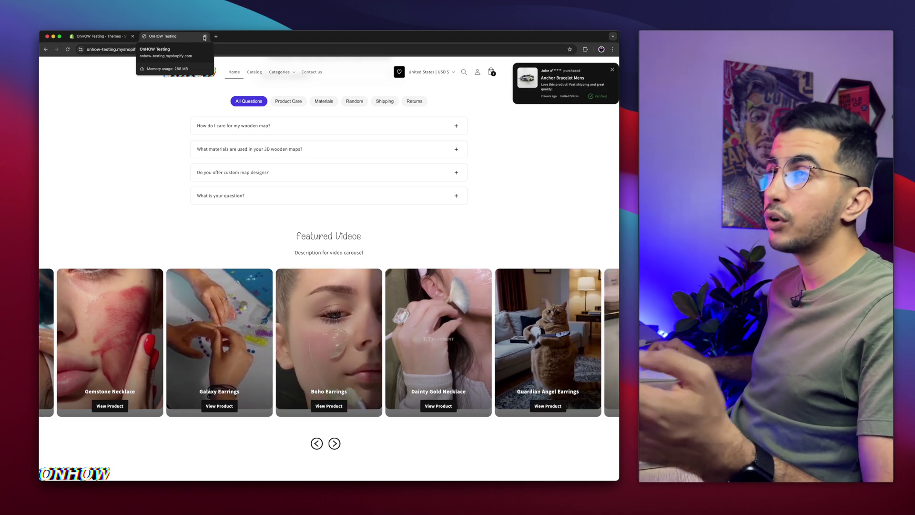
pyautogui.click(205, 36)
# Preview the Horizon theme and open the Anchor Bracelet Mens product page.
pyautogui.click(447, 299)
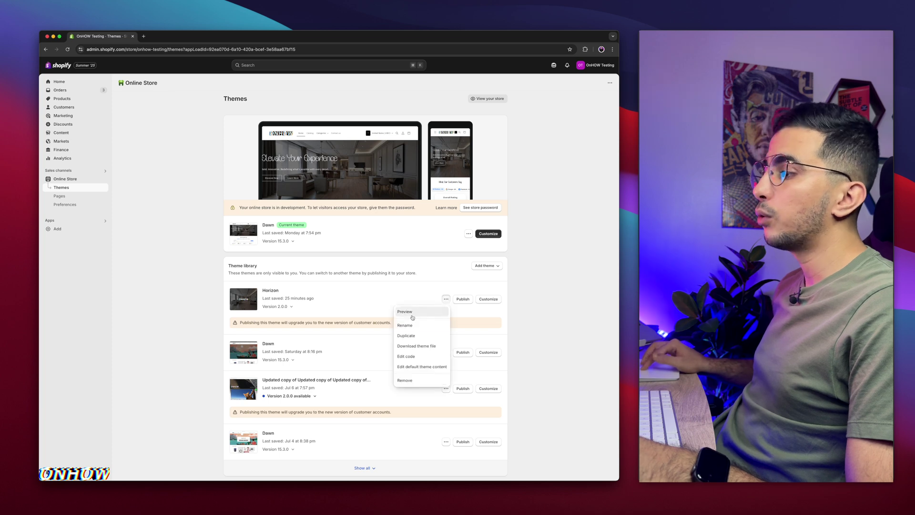
pyautogui.click(410, 313)
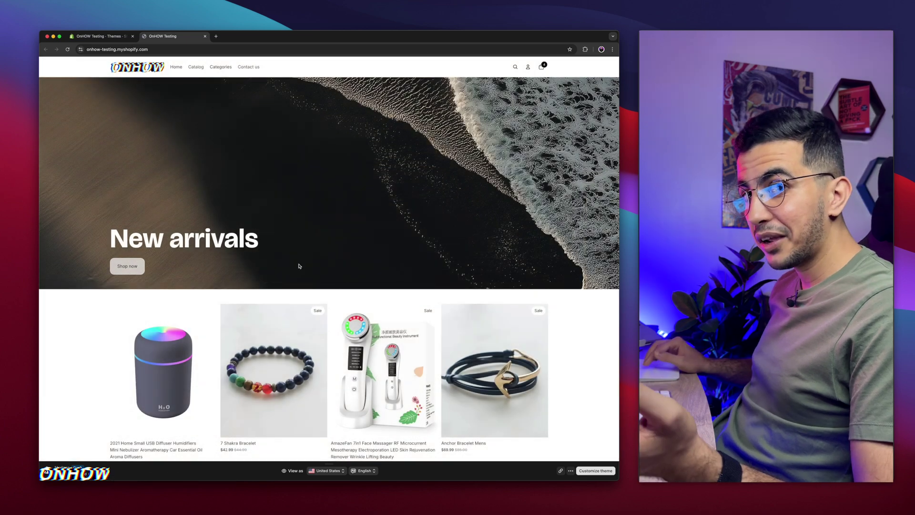
pyautogui.scroll(-3, 299, 266)
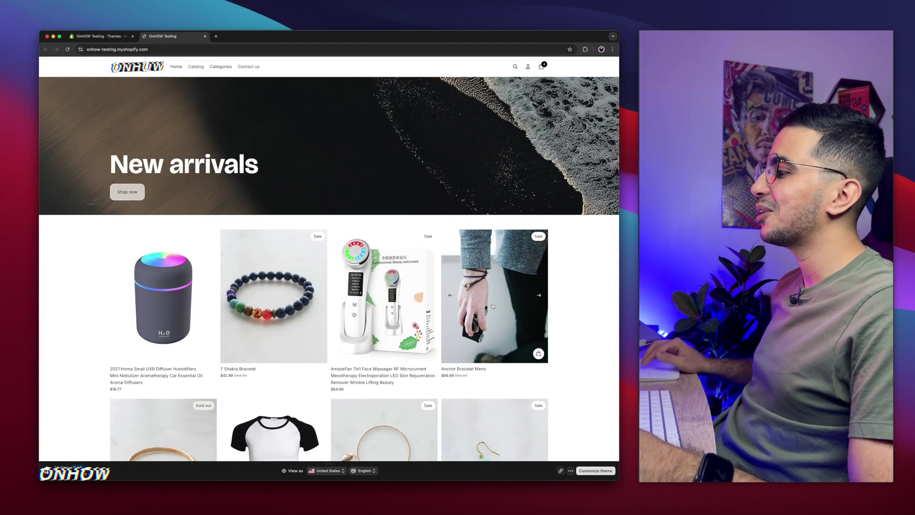
pyautogui.scroll(-3, 491, 266)
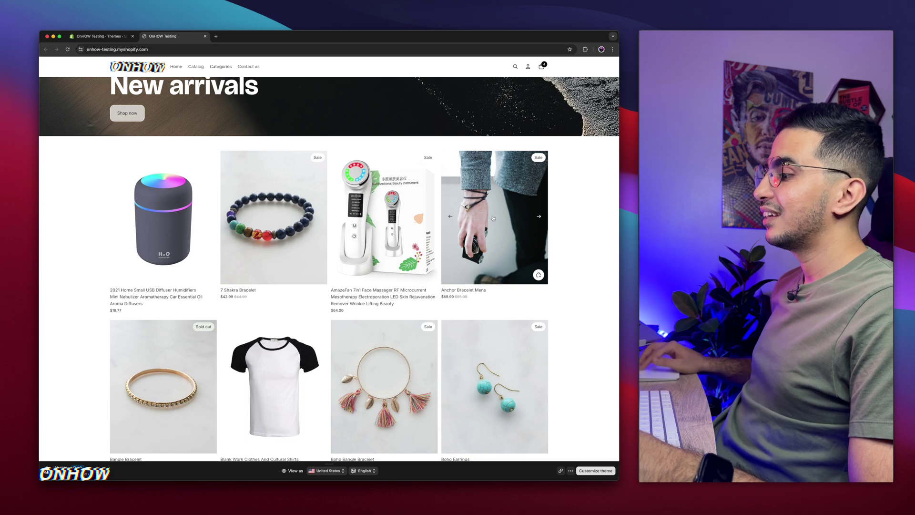
pyautogui.click(494, 219)
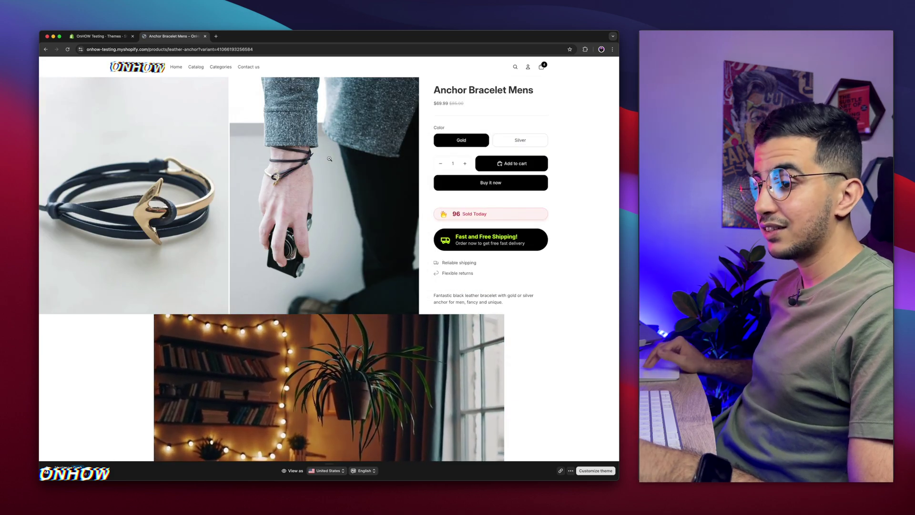
# Back on the admin Themes page, launch Edit code for the Horizon theme.
pyautogui.click(99, 36)
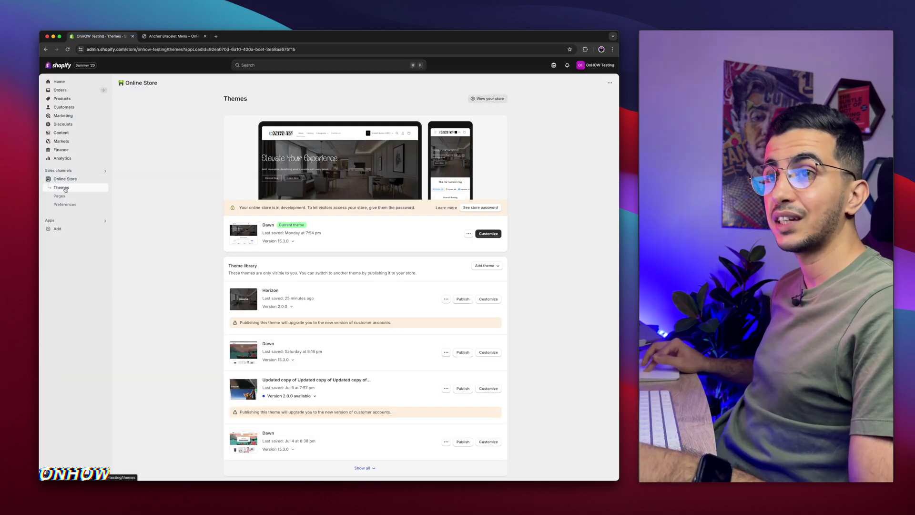
pyautogui.click(468, 234)
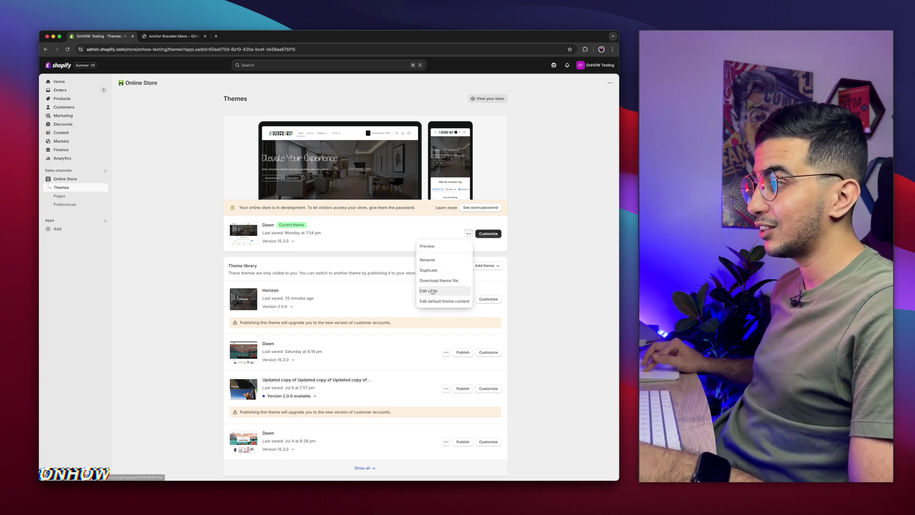
pyautogui.click(384, 298)
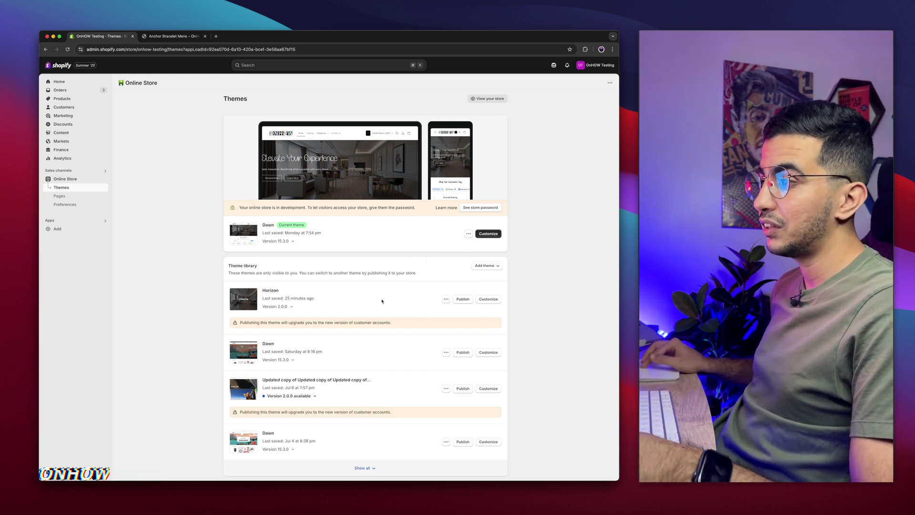
pyautogui.click(445, 300)
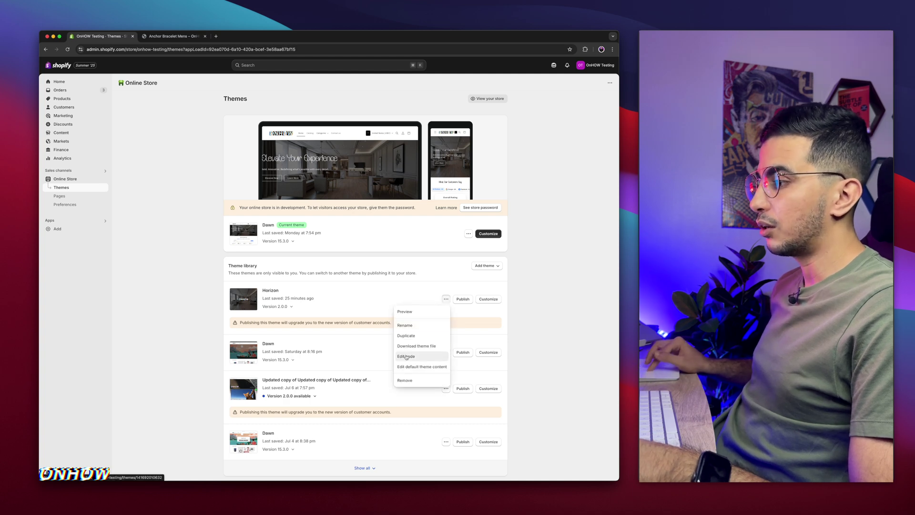
pyautogui.click(422, 356)
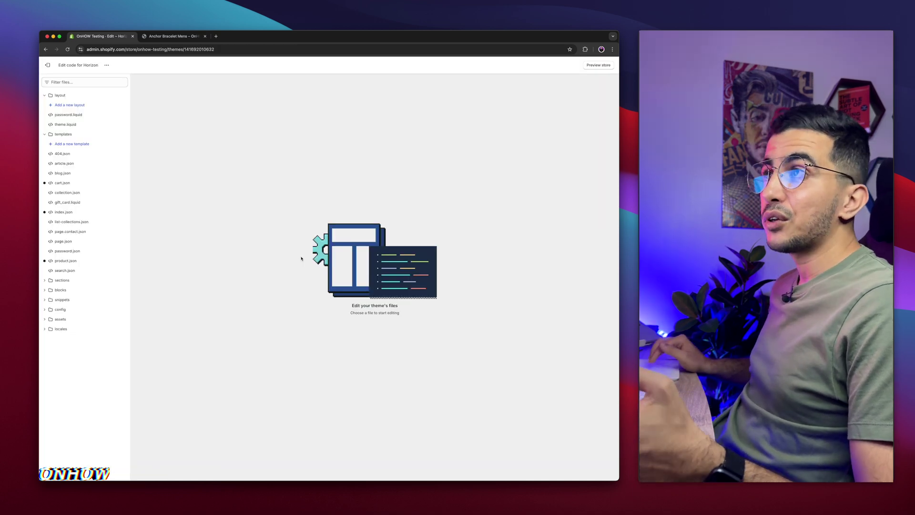
# Add a new Liquid section named sticky-buyitnow in the Sections folder.
pyautogui.scroll(5, 76, 275)
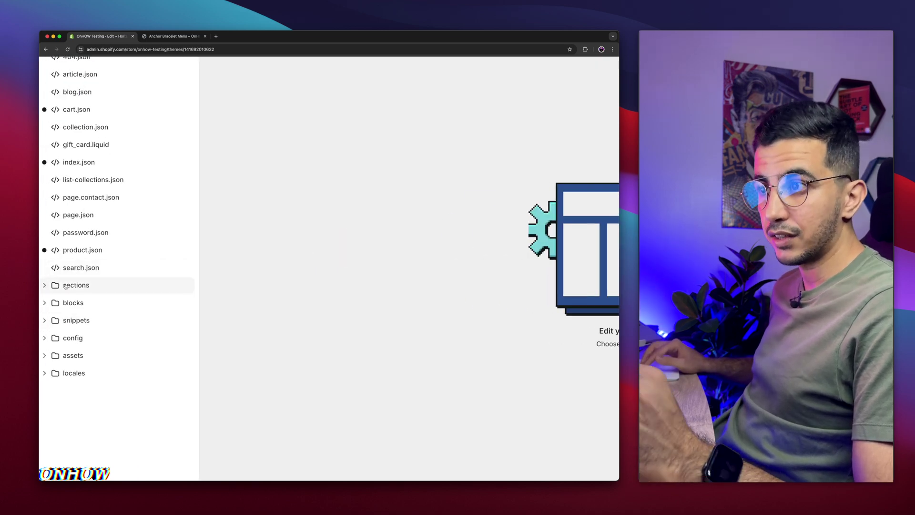
pyautogui.click(65, 286)
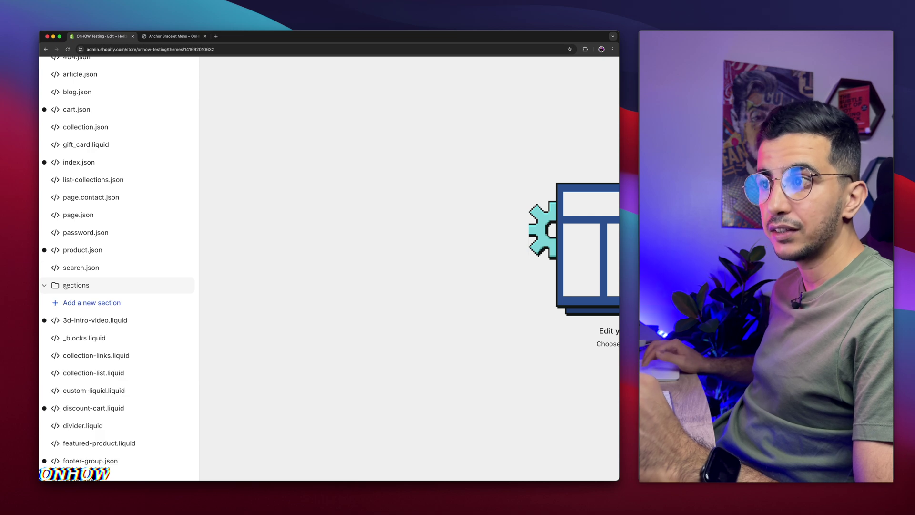
pyautogui.click(84, 304)
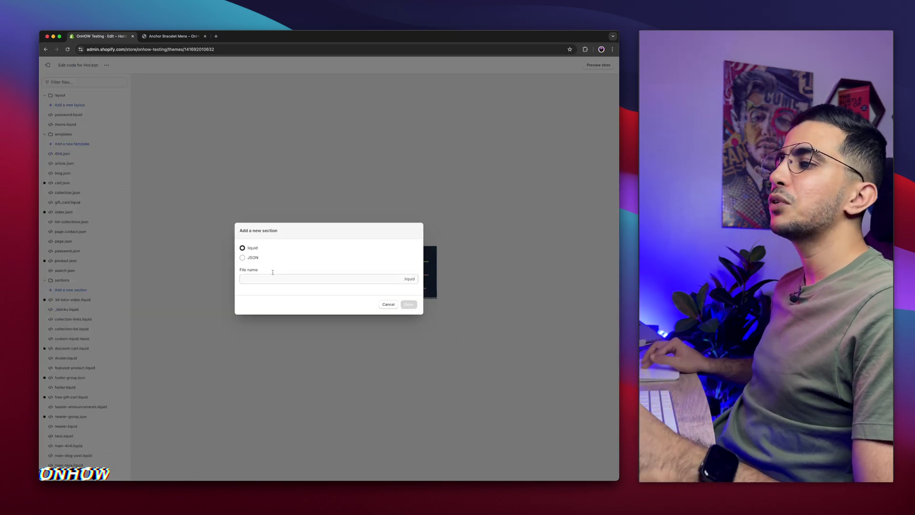
pyautogui.click(280, 277)
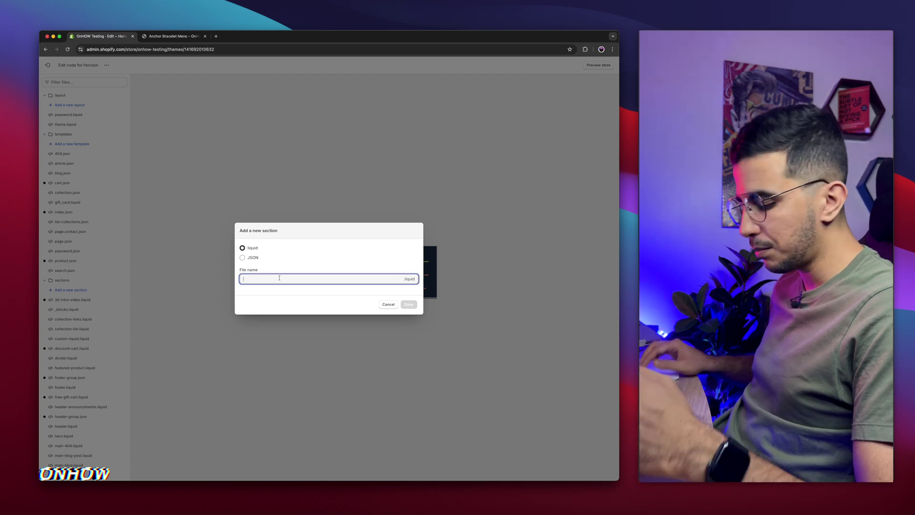
pyautogui.write('sticky-')
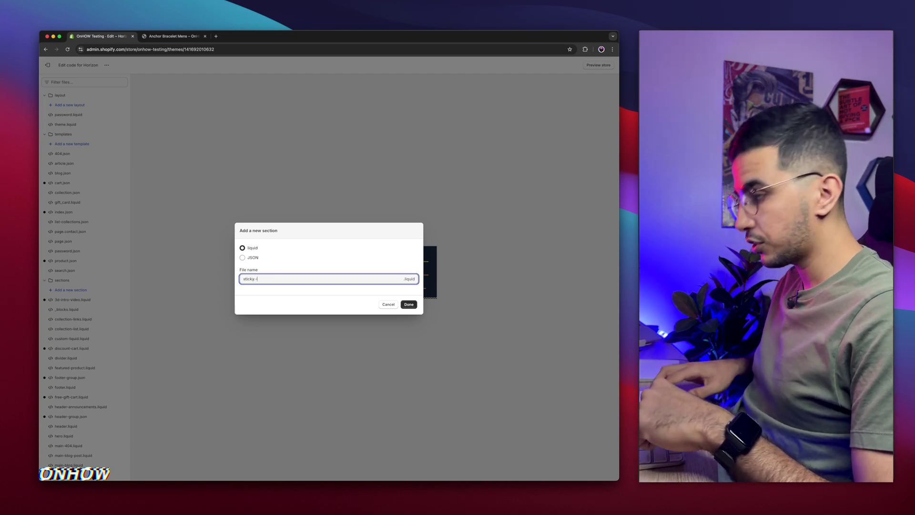
pyautogui.write('buyitnow')
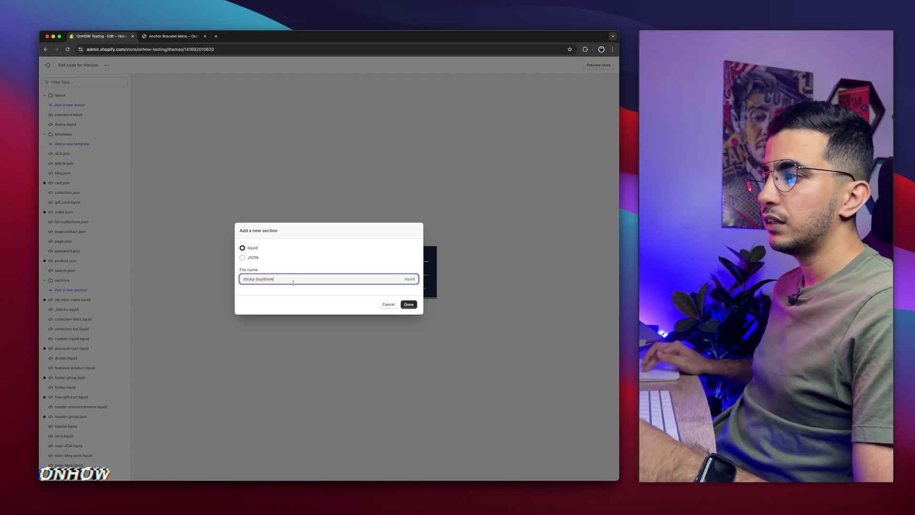
pyautogui.click(408, 305)
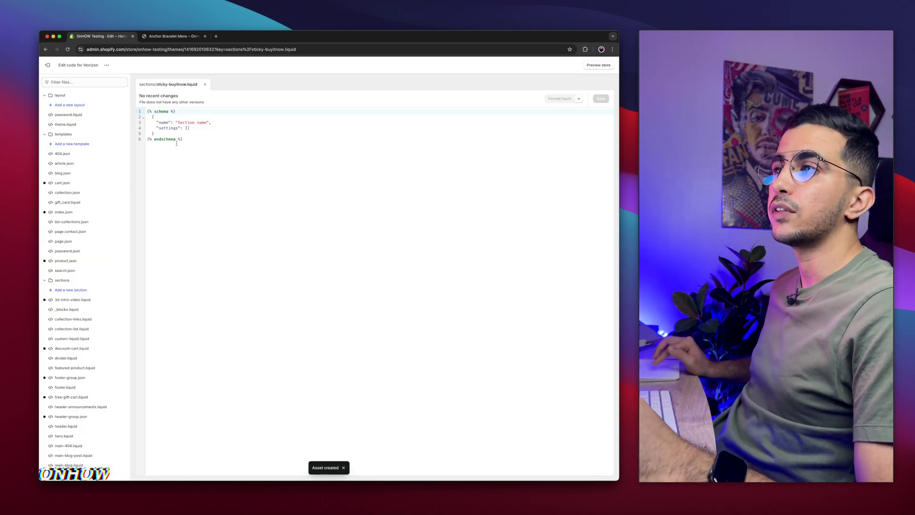
# Replace the default schema with the pasted sticky bar code, save, and exit to Themes.
pyautogui.moveTo(200, 147); pyautogui.dragTo(152, 104)
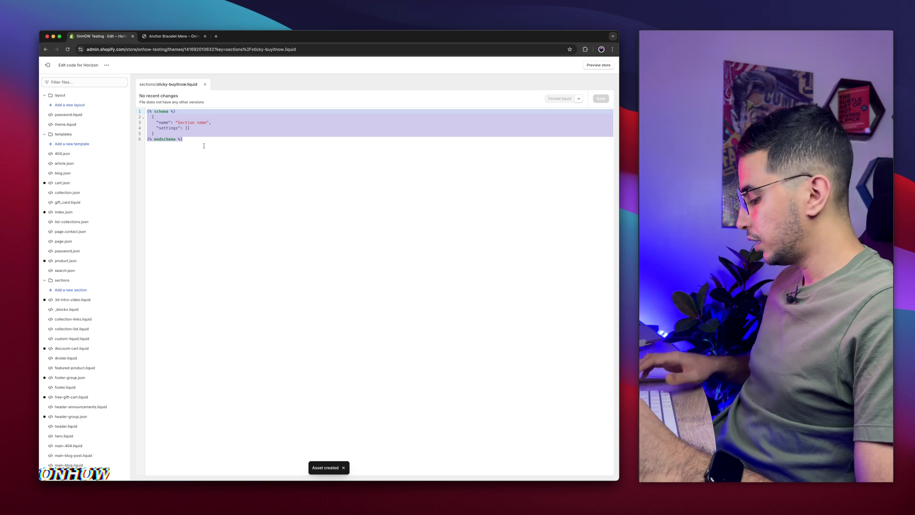
pyautogui.press('BackSpace')
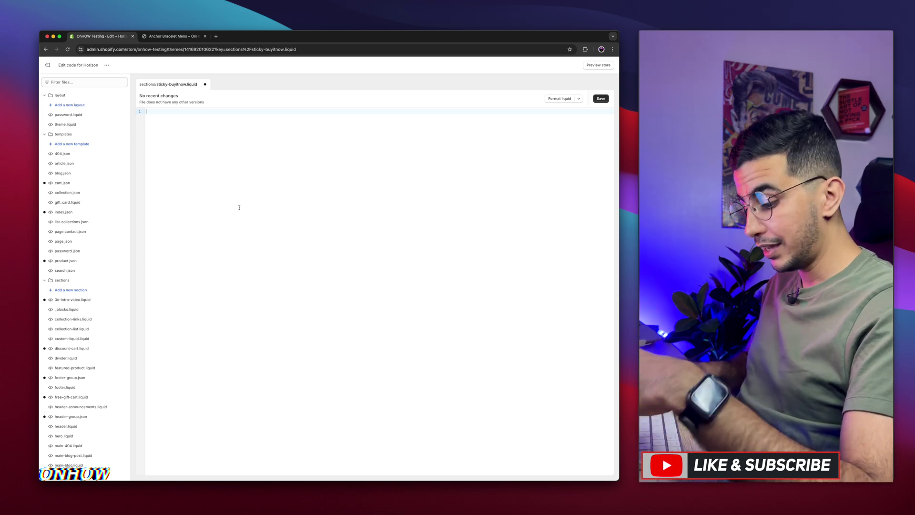
pyautogui.press('super+v')
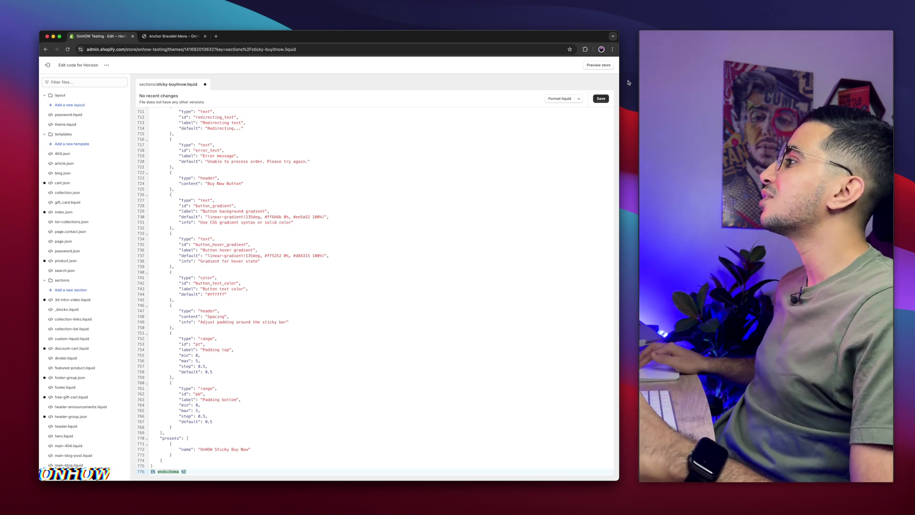
pyautogui.click(604, 99)
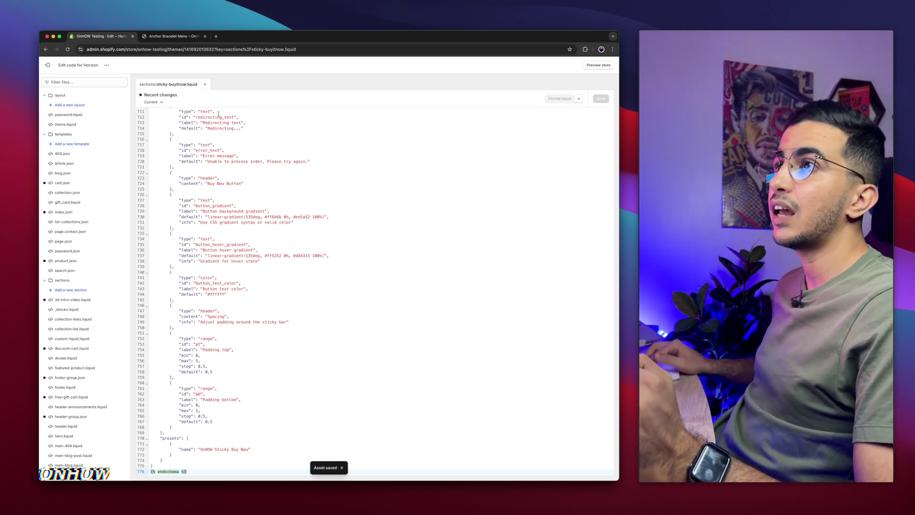
pyautogui.click(47, 65)
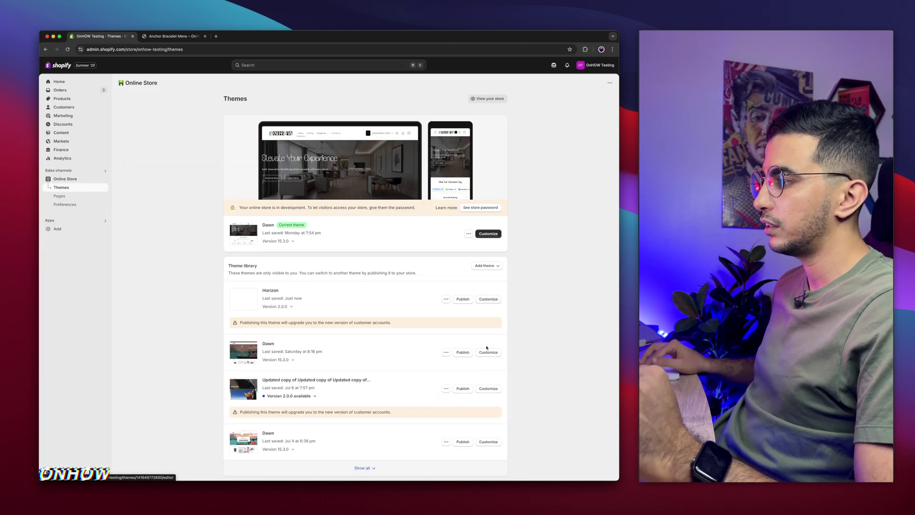
# Customize the Horizon theme and switch the editor to the Products > Default product template.
pyautogui.click(488, 298)
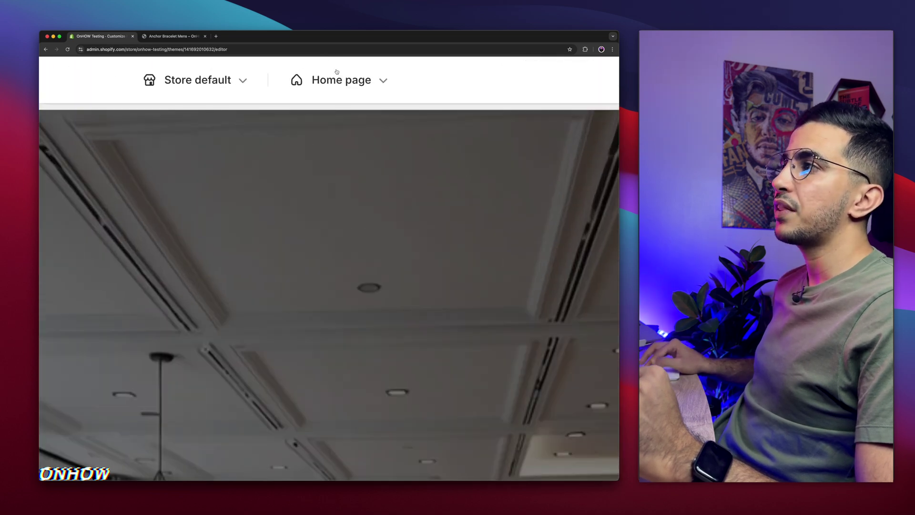
pyautogui.click(336, 79)
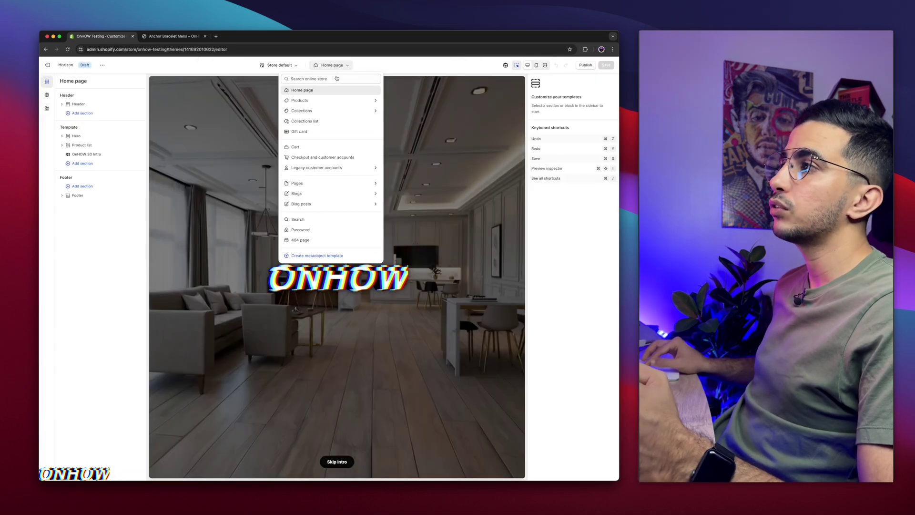
pyautogui.click(335, 65)
pyautogui.click(334, 65)
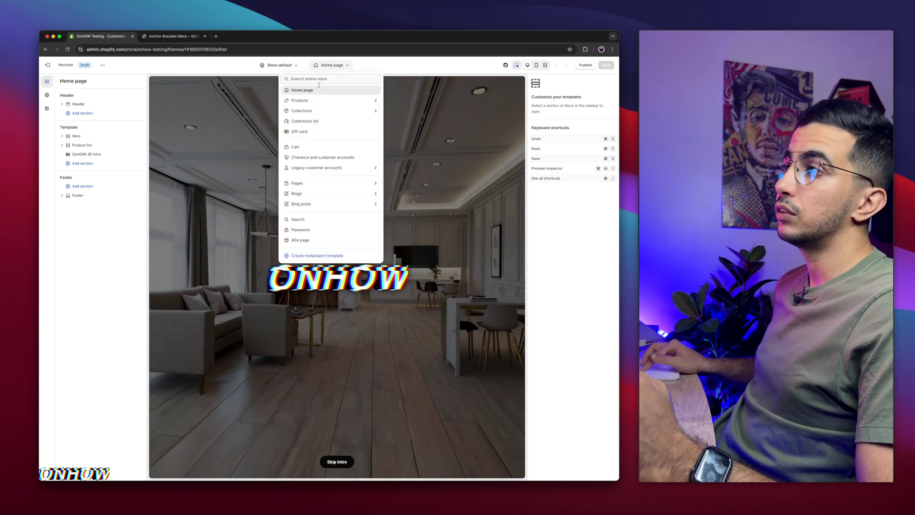
pyautogui.click(311, 101)
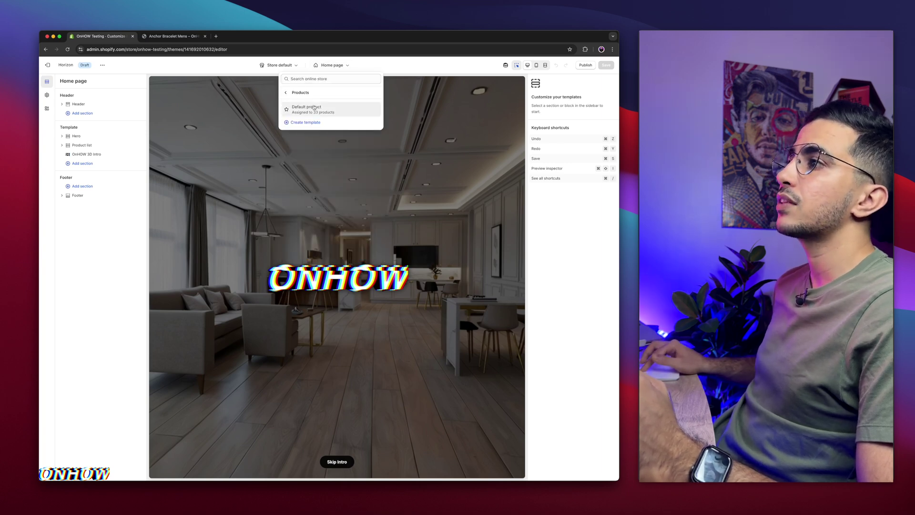
pyautogui.click(315, 109)
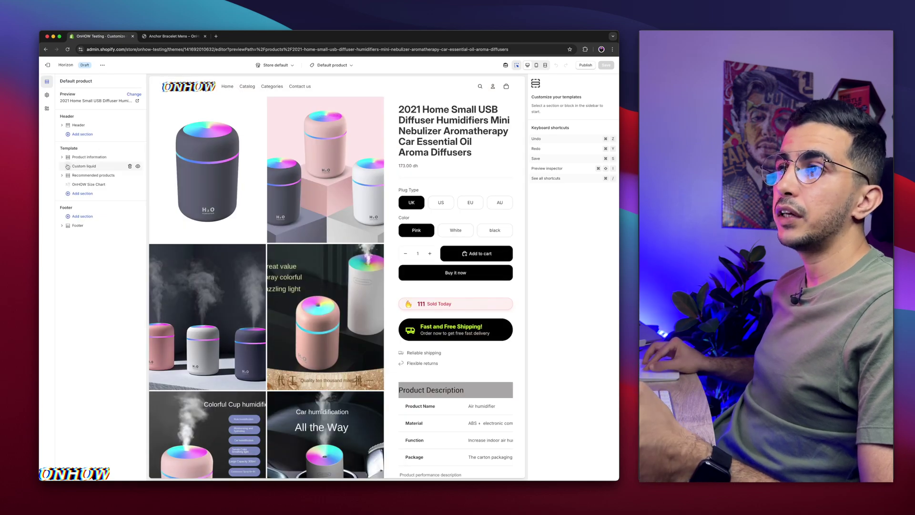
# Search sections for 'sticky' and add OnHOW Sticky Buy Now to the template.
pyautogui.press('super+equal')
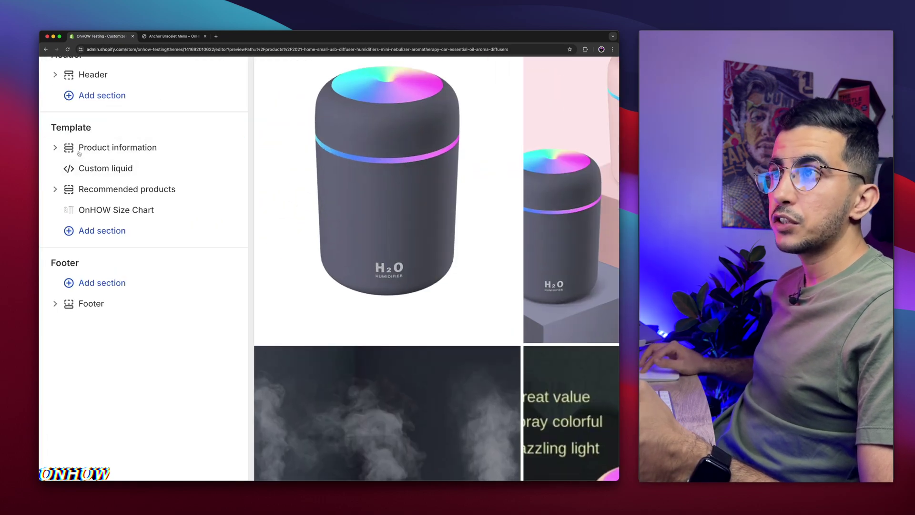
pyautogui.click(99, 231)
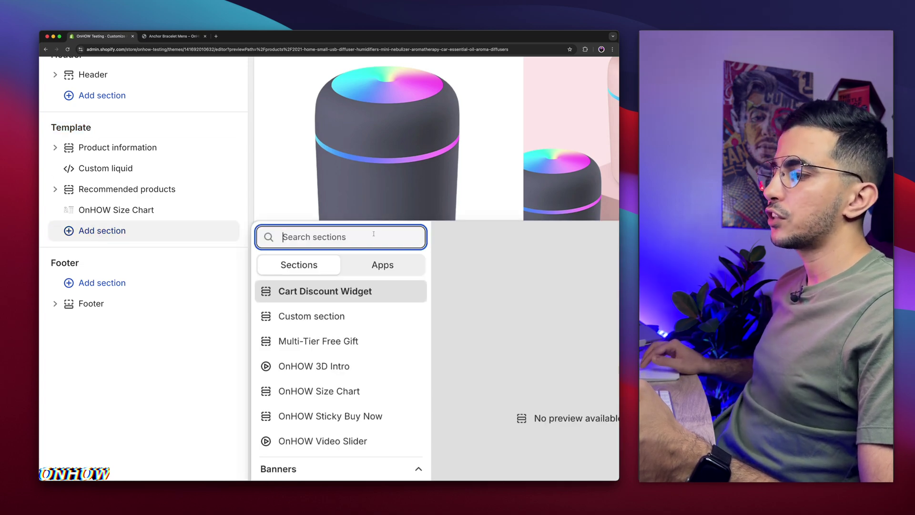
pyautogui.write('sticky')
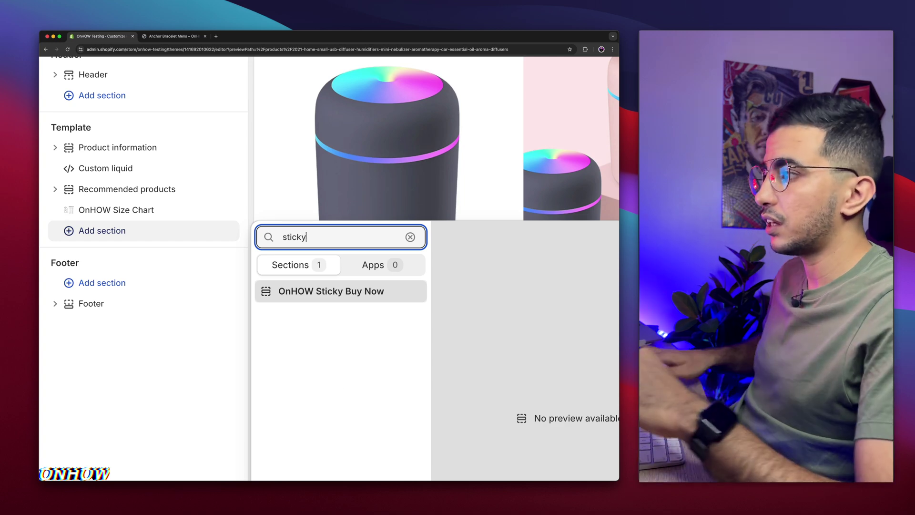
pyautogui.click(329, 291)
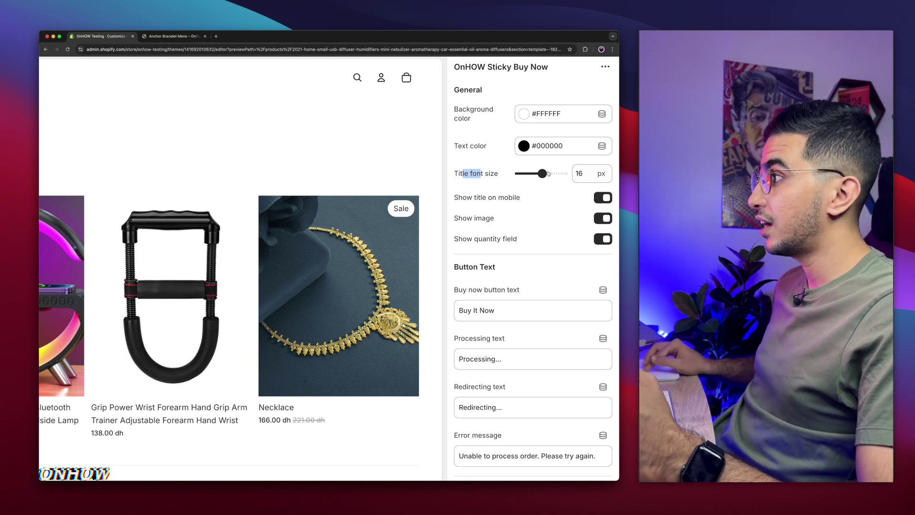
# Switch off Show title on mobile, keeping Show image enabled.
pyautogui.moveTo(454, 197); pyautogui.dragTo(521, 198)
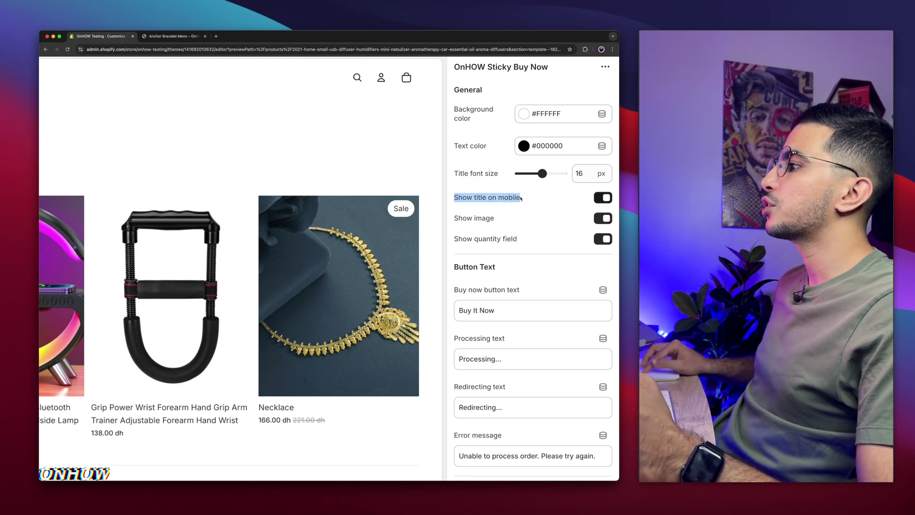
pyautogui.click(520, 198)
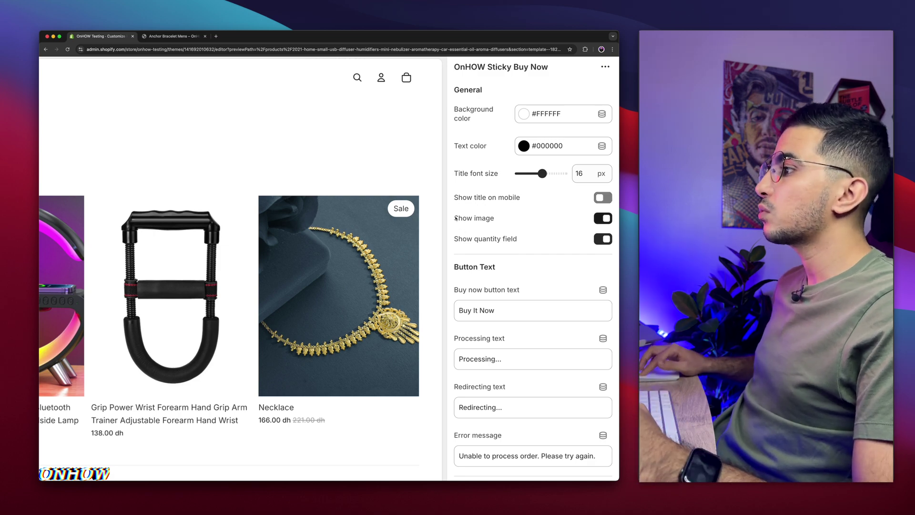
pyautogui.moveTo(455, 218); pyautogui.dragTo(504, 220)
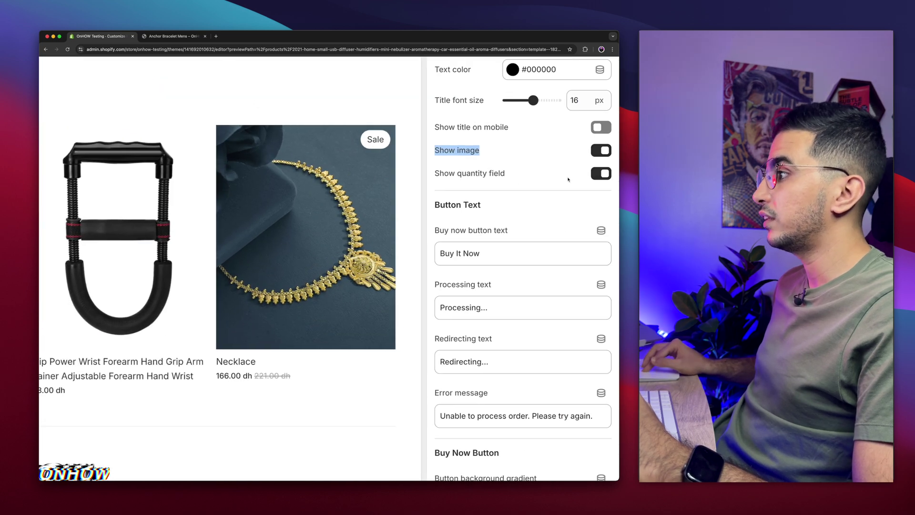
# Check the Buy It Now, Processing..., Redirecting... and error message button texts.
pyautogui.scroll(-1, 497, 243)
pyautogui.click(491, 231)
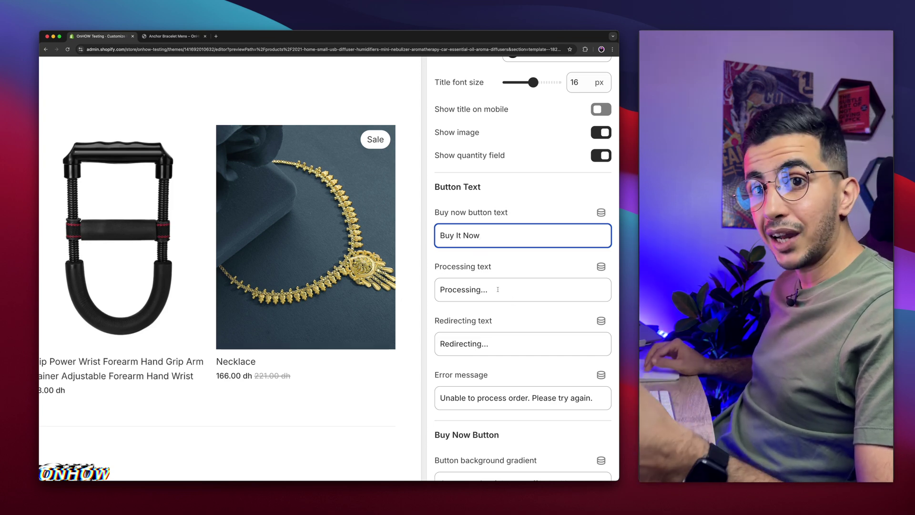
pyautogui.moveTo(498, 289); pyautogui.dragTo(451, 290)
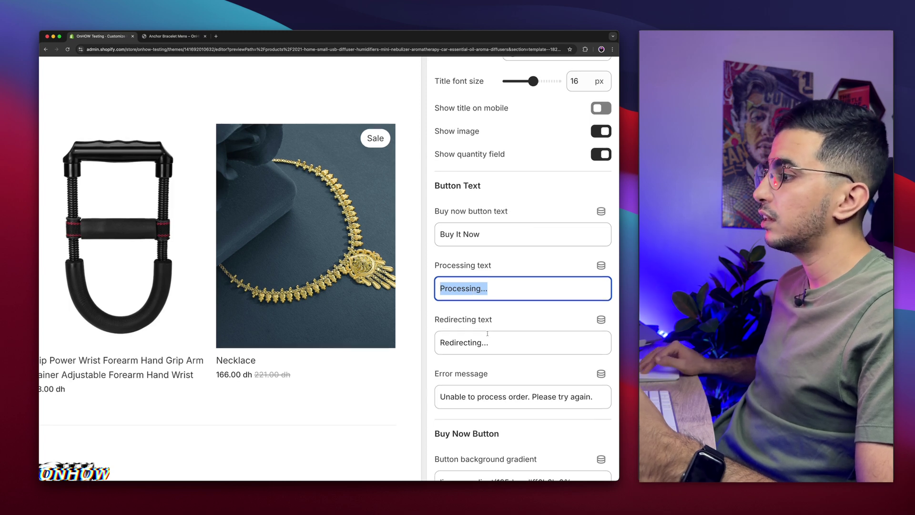
pyautogui.scroll(-2, 473, 293)
pyautogui.click(494, 283)
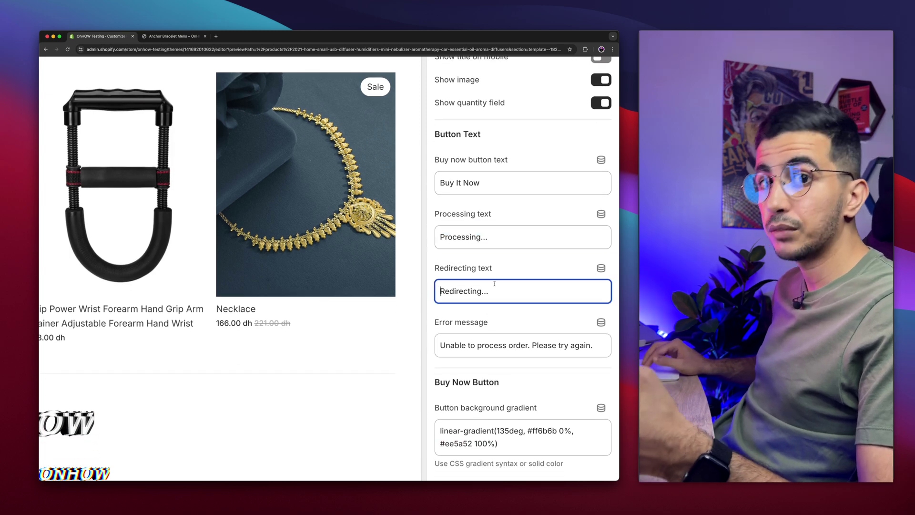
pyautogui.scroll(-3, 515, 323)
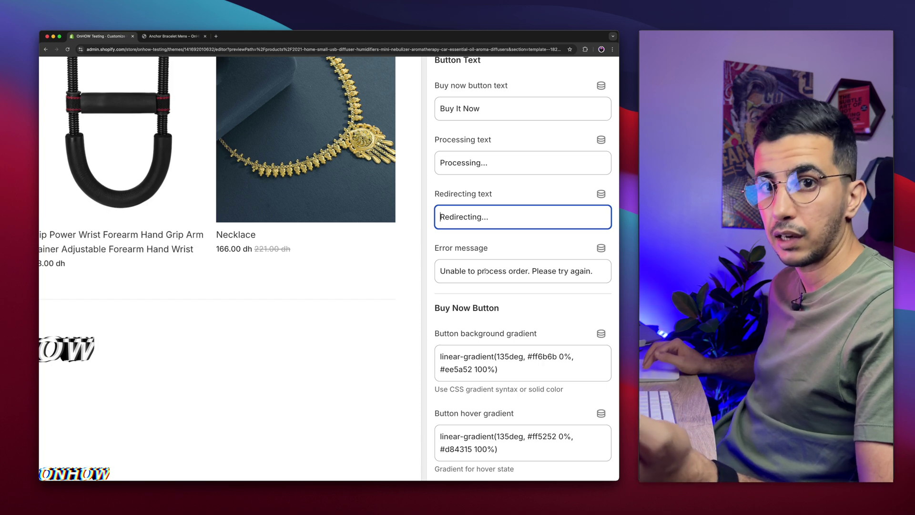
pyautogui.tripleClick(485, 270)
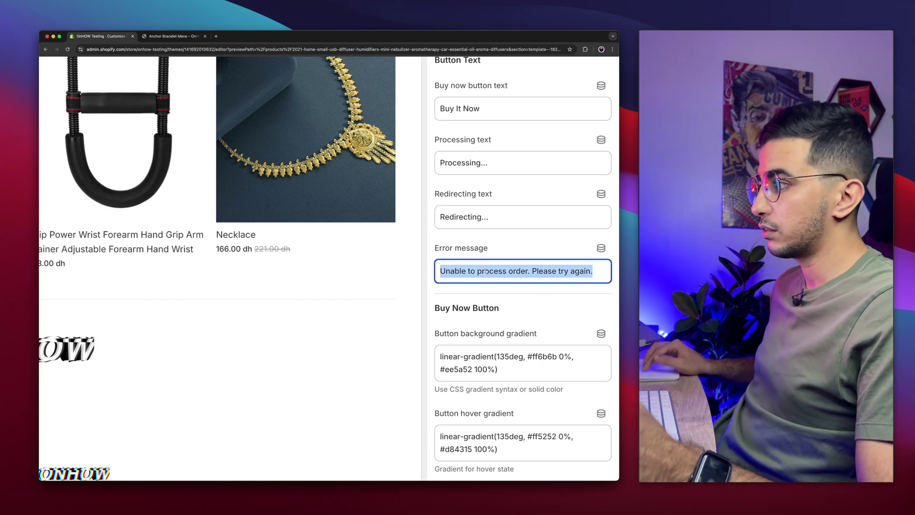
pyautogui.scroll(-3, 509, 309)
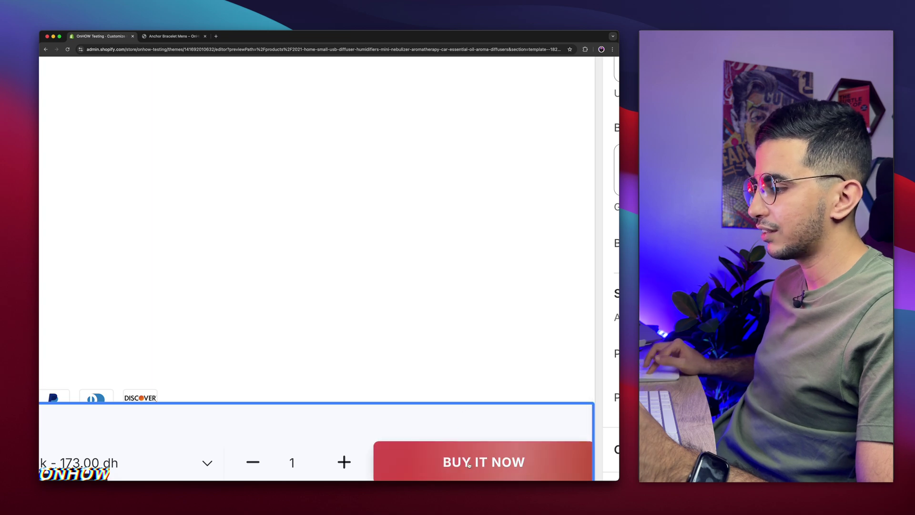
pyautogui.tripleClick(563, 281)
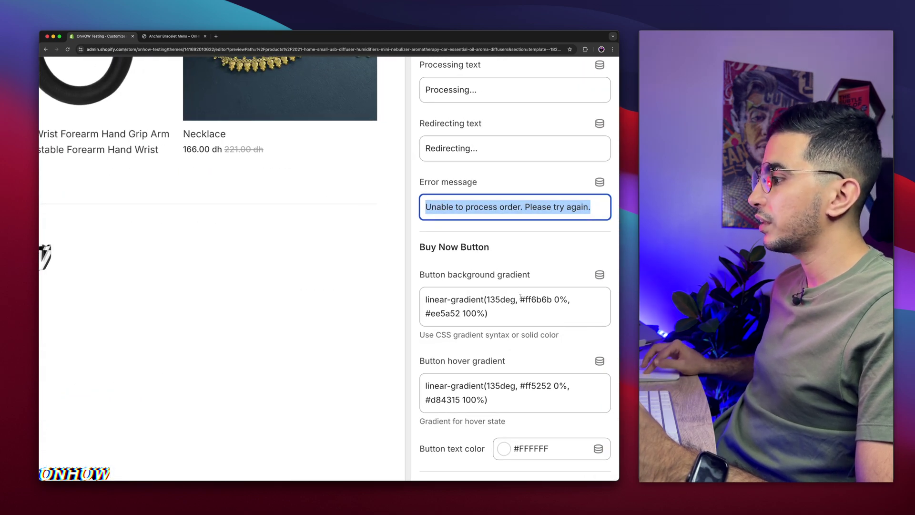
pyautogui.moveTo(520, 299); pyautogui.dragTo(554, 299)
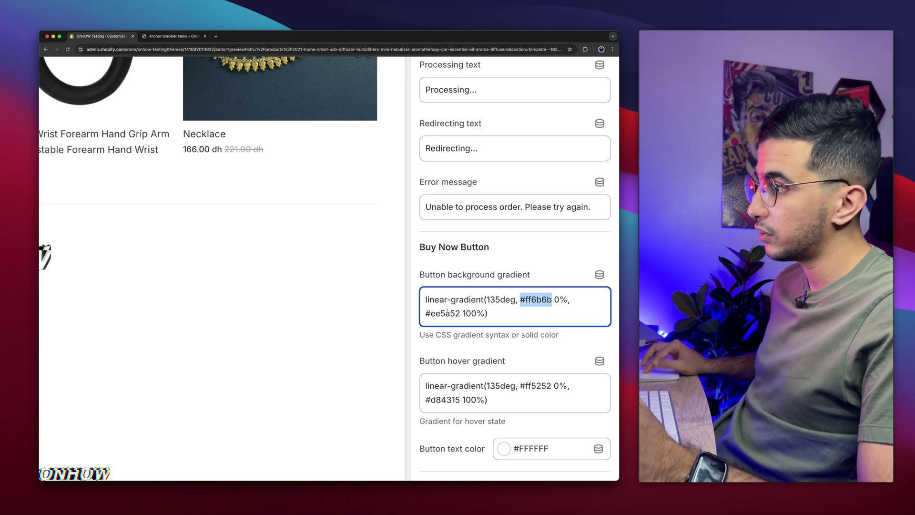
pyautogui.moveTo(426, 313); pyautogui.dragTo(459, 313)
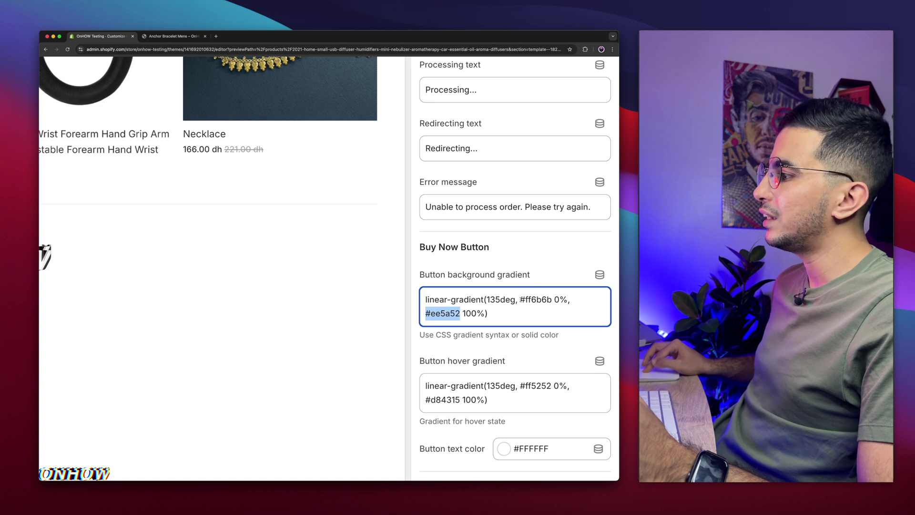
pyautogui.moveTo(521, 300); pyautogui.dragTo(549, 299)
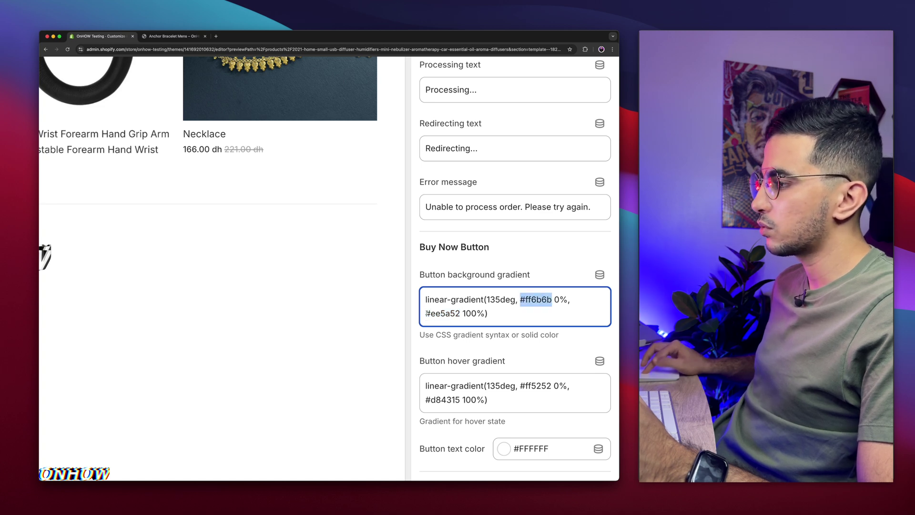
pyautogui.moveTo(426, 313); pyautogui.dragTo(462, 313)
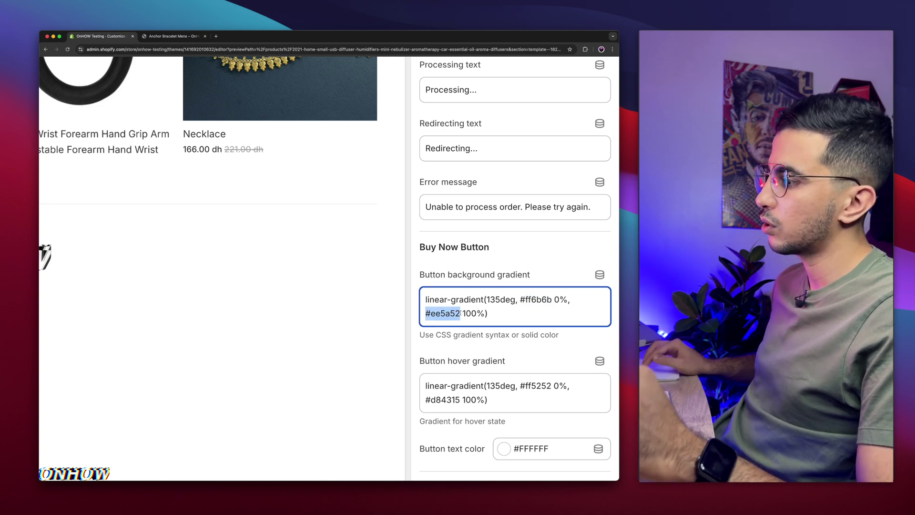
pyautogui.scroll(-2, 461, 313)
pyautogui.scroll(-1, 461, 313)
pyautogui.moveTo(435, 280); pyautogui.dragTo(558, 306)
pyautogui.click(520, 311)
pyautogui.moveTo(430, 319); pyautogui.dragTo(461, 319)
pyautogui.scroll(-3, 510, 253)
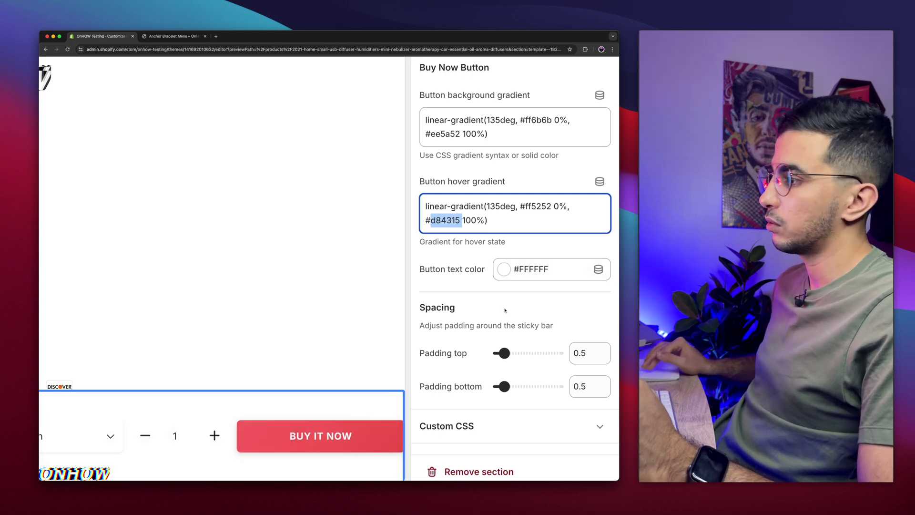
pyautogui.scroll(-1, 505, 310)
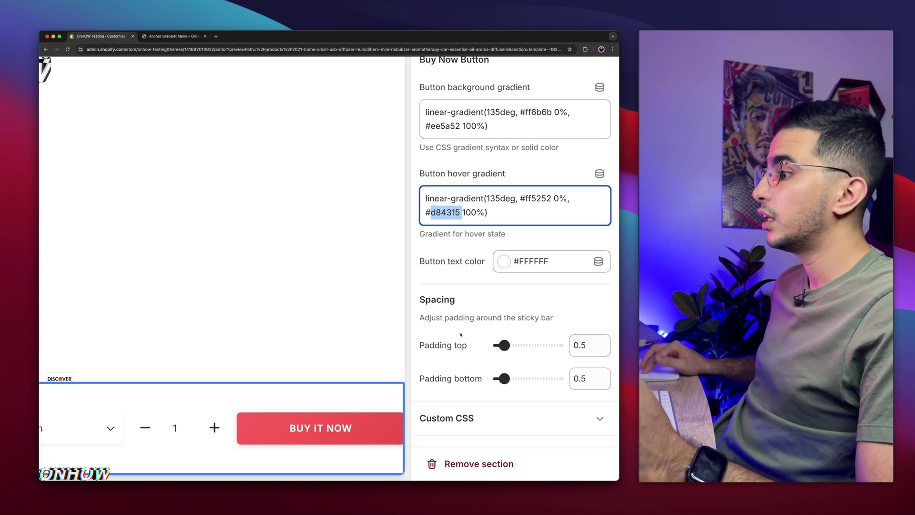
# Set the sticky bar's top and bottom padding to 0, save, and view the live product page.
pyautogui.click(492, 345)
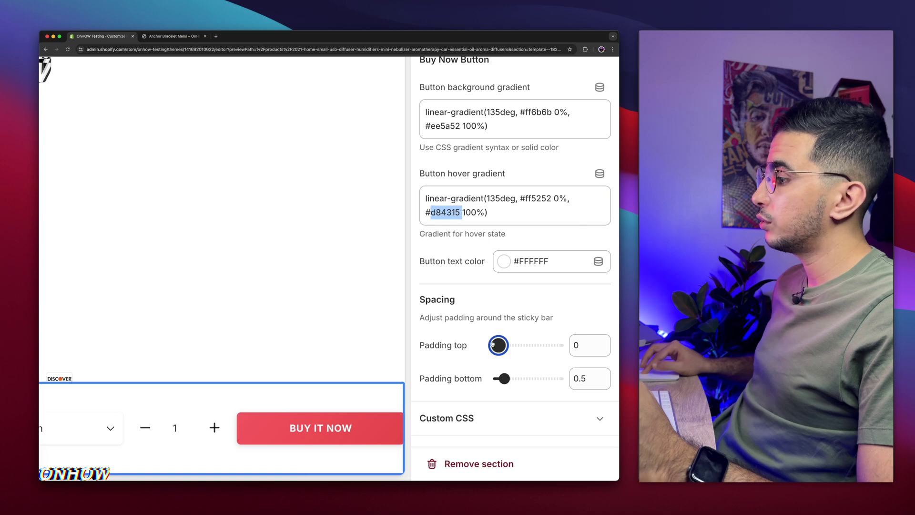
pyautogui.click(495, 378)
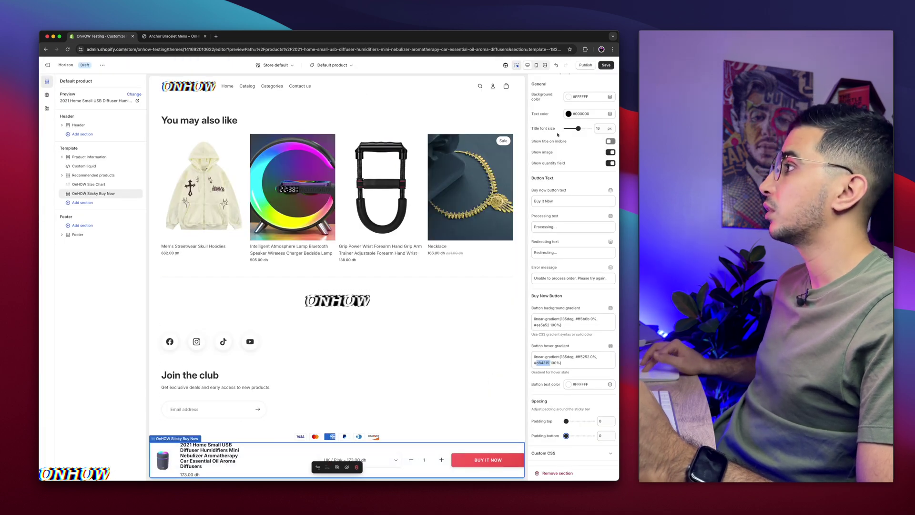
pyautogui.click(606, 65)
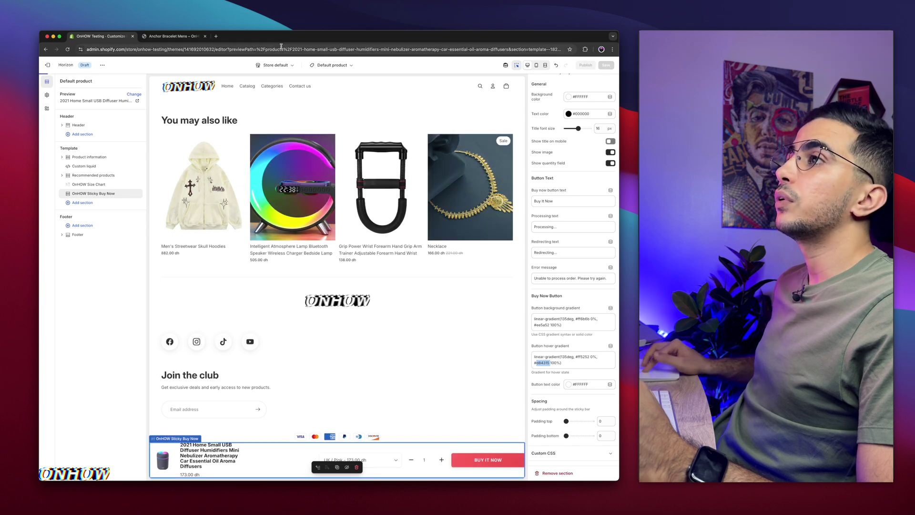
pyautogui.click(169, 37)
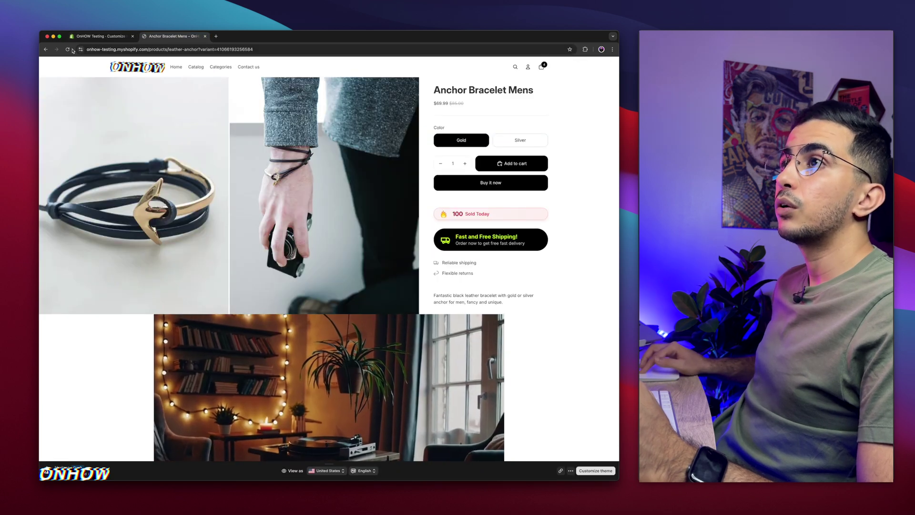
# Hide the storefront preview bar and raise the sticky bar's quantity with +.
pyautogui.click(571, 471)
pyautogui.click(585, 448)
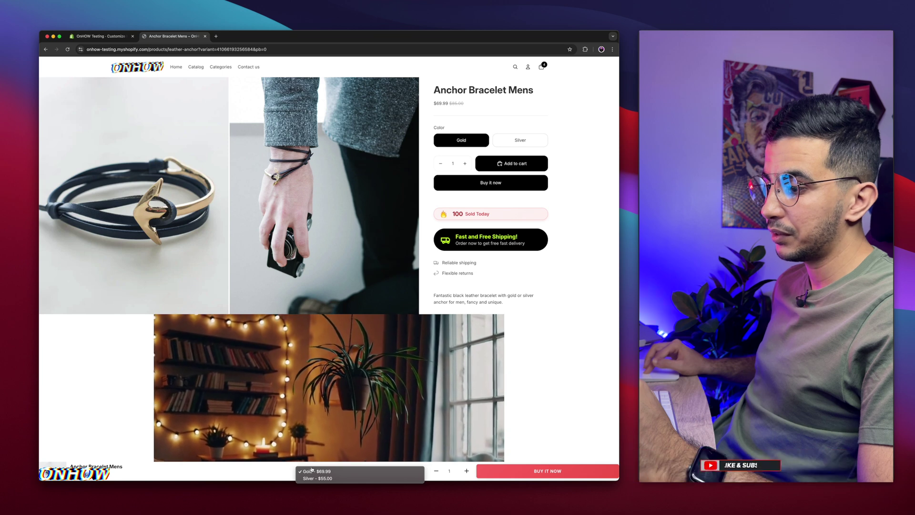
pyautogui.click(466, 471)
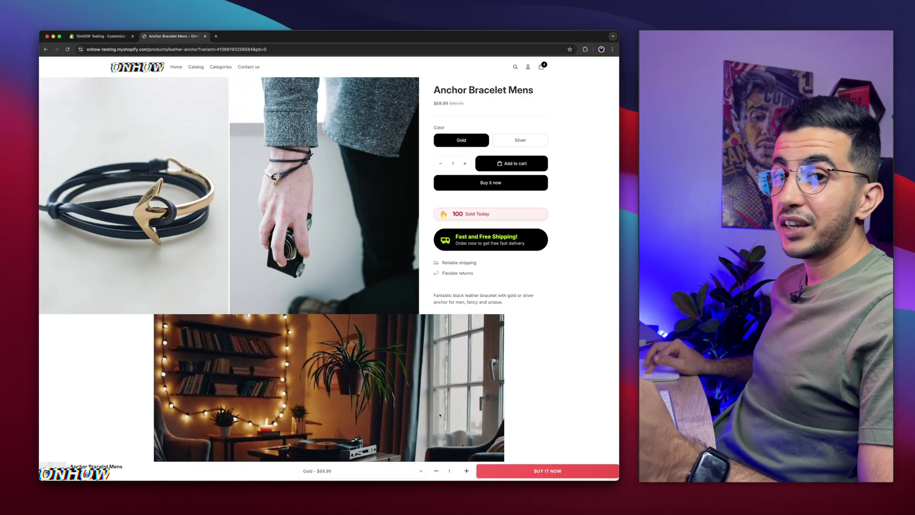
# Highlight the 100 Sold Today badge, then start checkout from the sticky bar's BUY IT NOW.
pyautogui.scroll(2, 489, 208)
pyautogui.scroll(4, 489, 208)
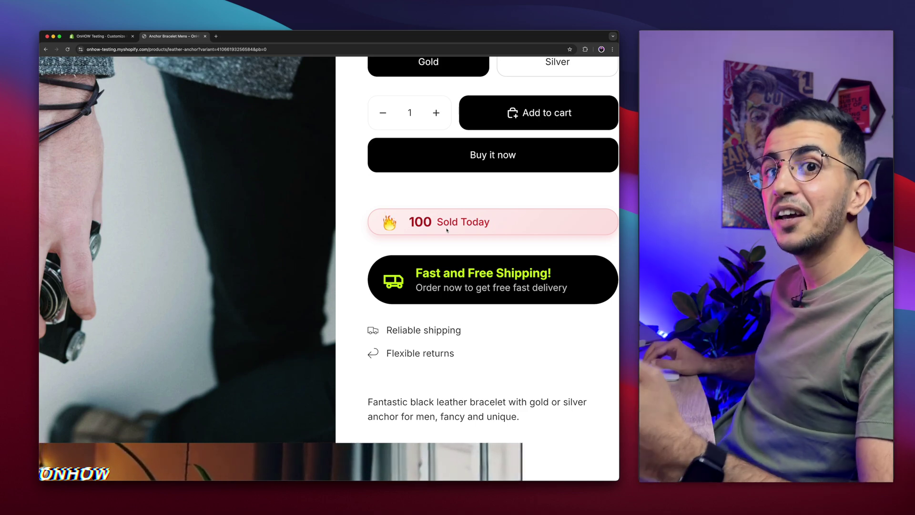
pyautogui.moveTo(408, 221); pyautogui.dragTo(490, 222)
pyautogui.scroll(-4, 493, 223)
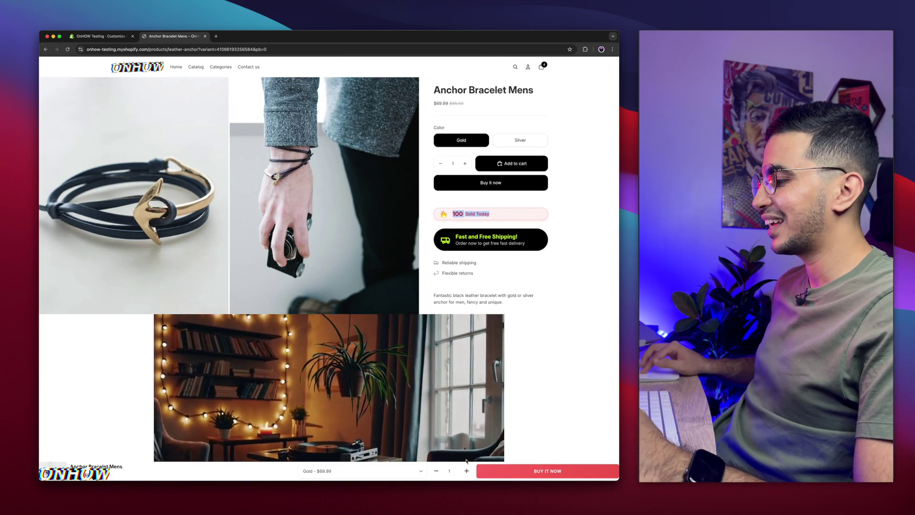
pyautogui.scroll(4, 537, 471)
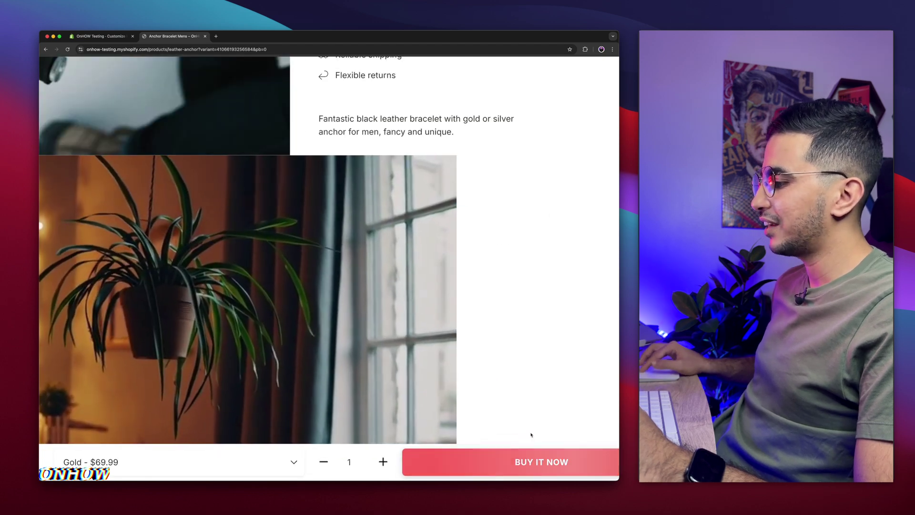
pyautogui.scroll(-4, 522, 470)
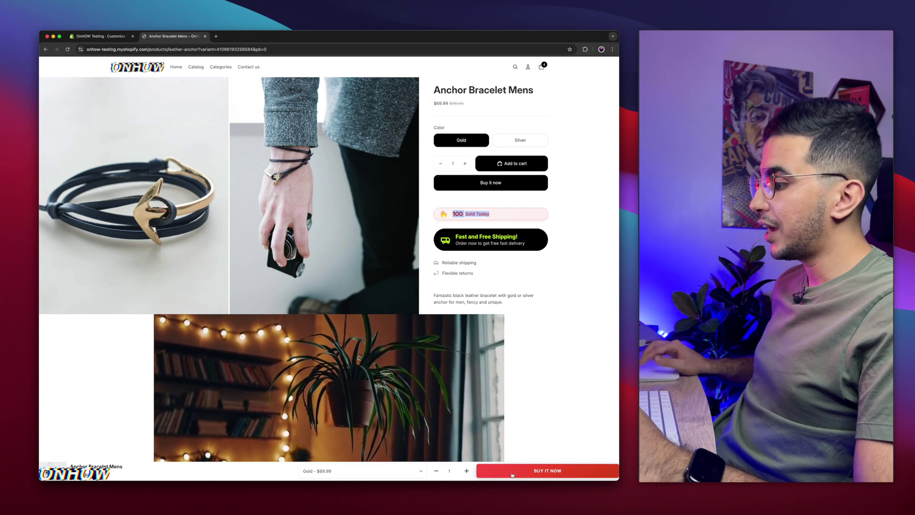
pyautogui.click(514, 475)
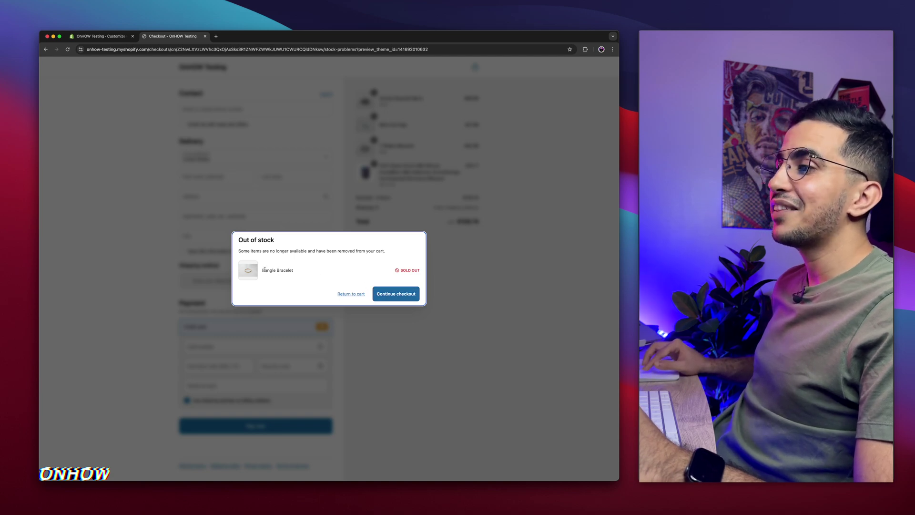
# Continue checkout without the sold-out Bangle Bracelet and confirm Anchor Bracelet Mens in the order summary.
pyautogui.moveTo(262, 270); pyautogui.dragTo(323, 270)
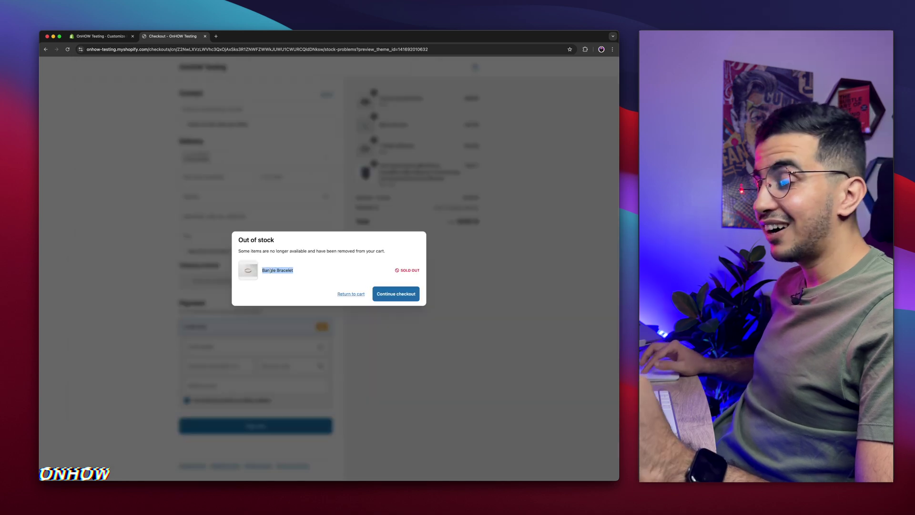
pyautogui.click(396, 293)
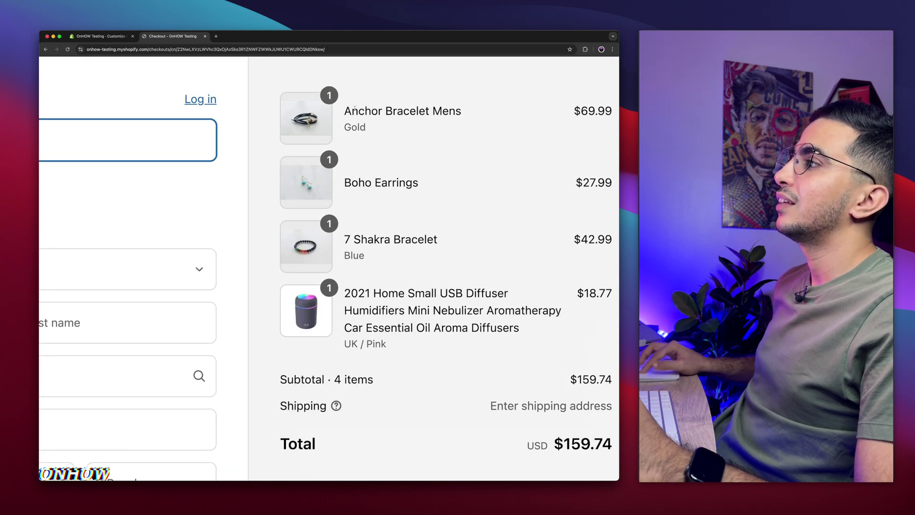
pyautogui.tripleClick(438, 99)
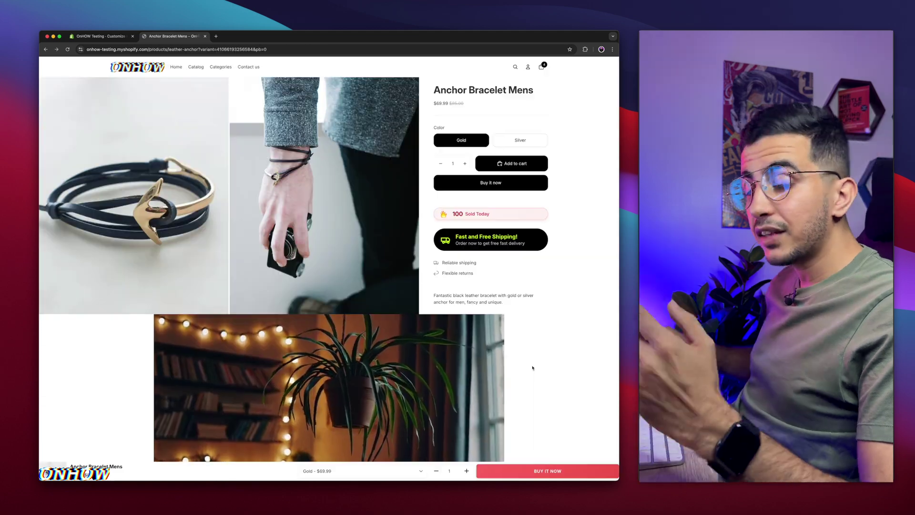